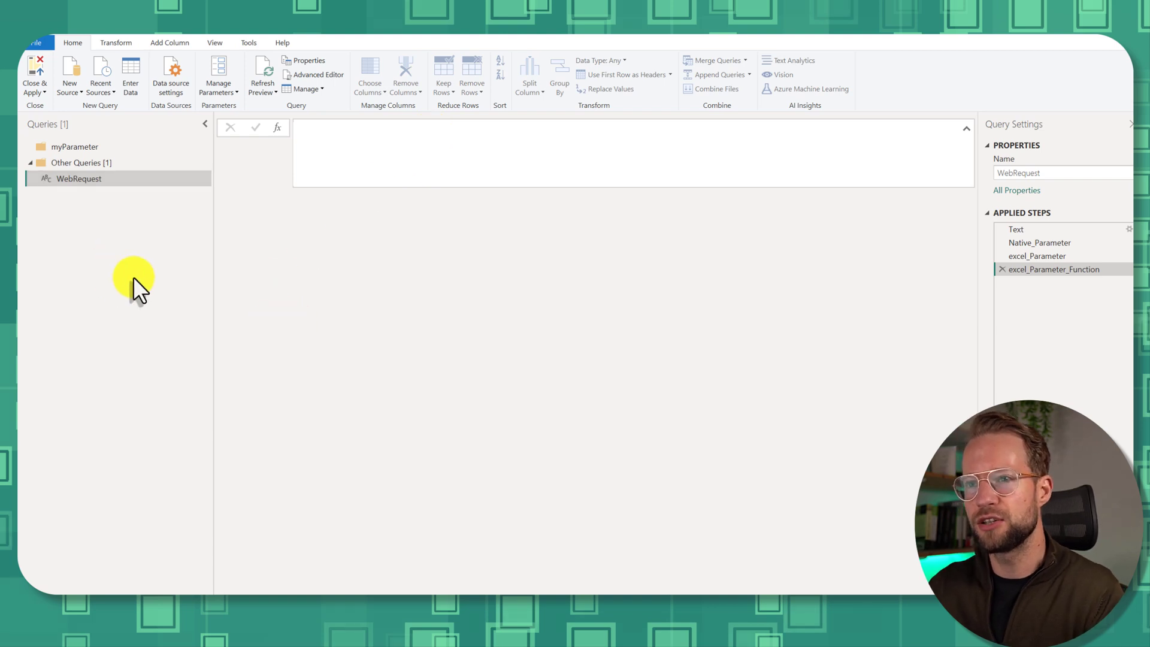
click(282, 315)
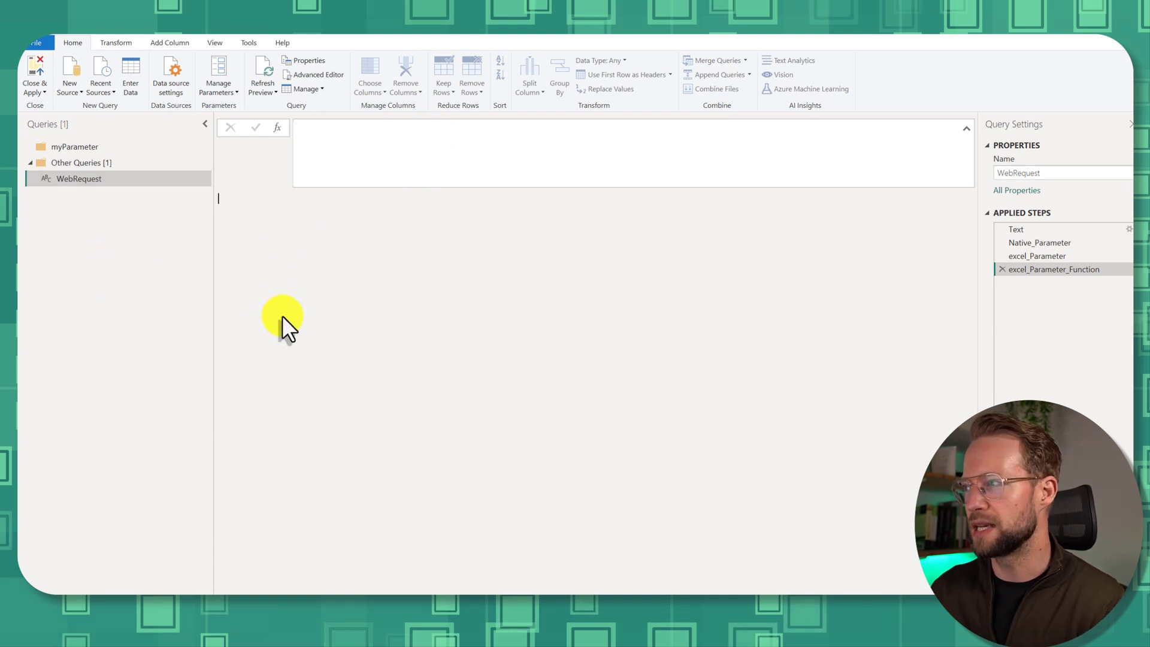
click(1044, 227)
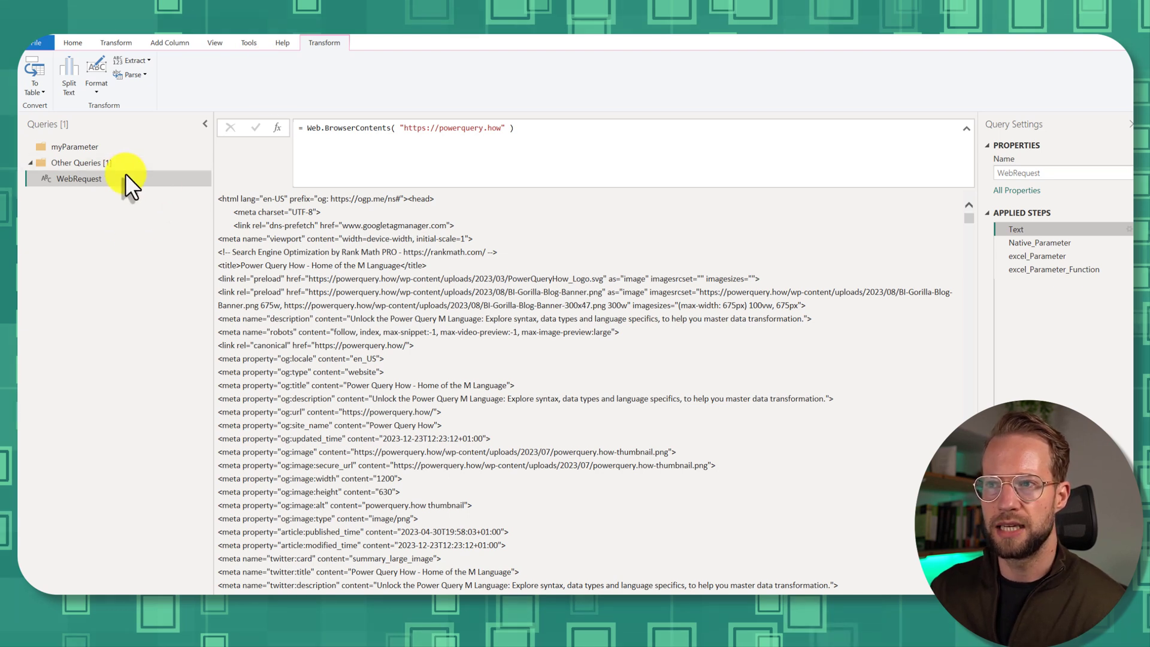
right_click(83, 223)
mouse_move(117, 243)
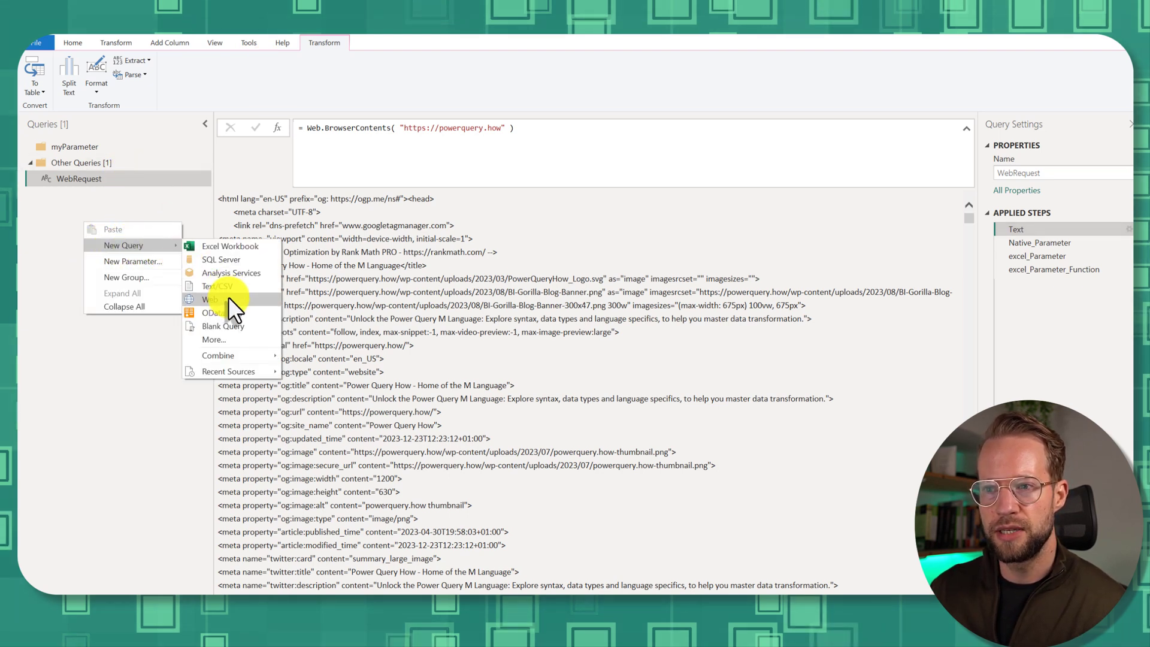
click(228, 296)
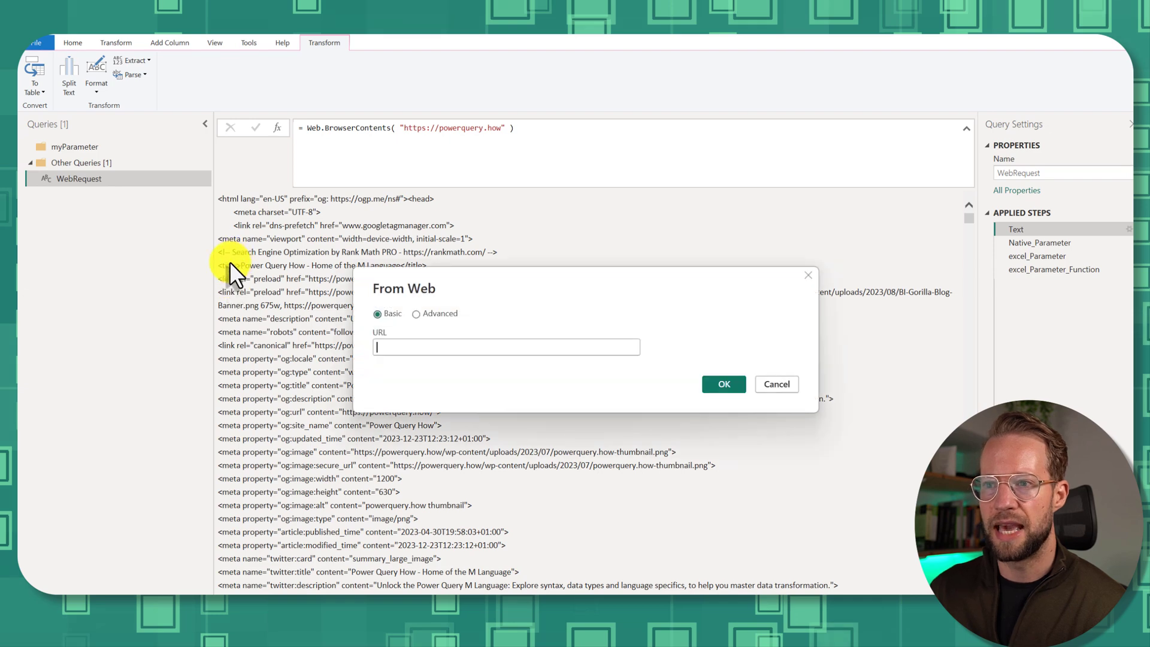
click(410, 347)
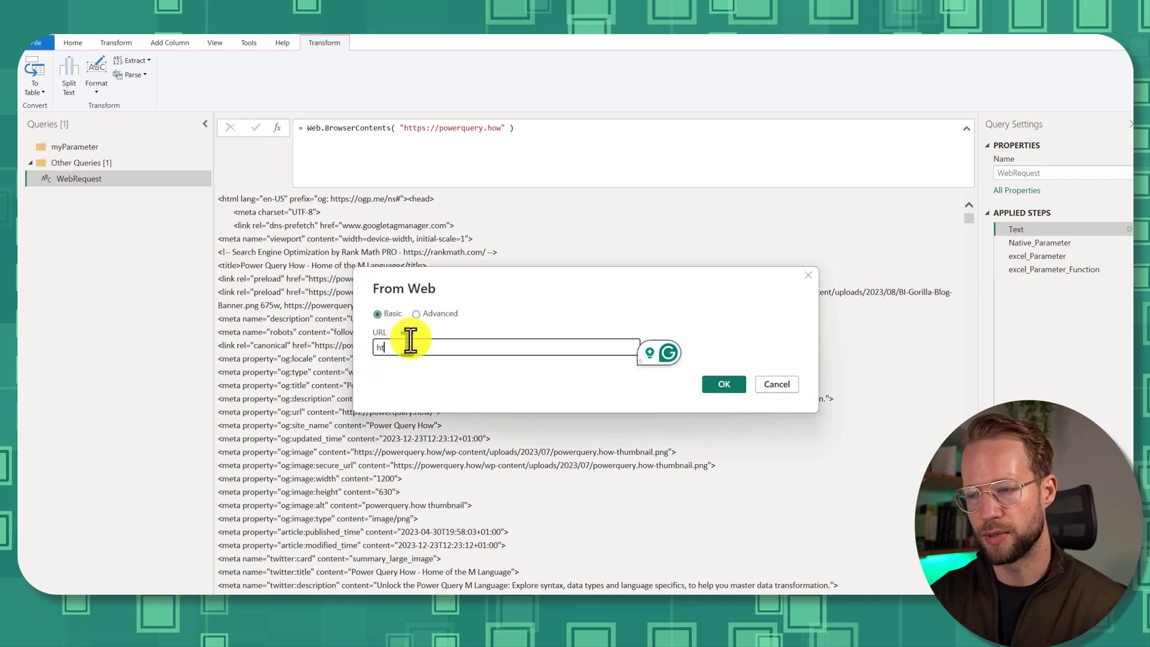
text(https://powerqu)
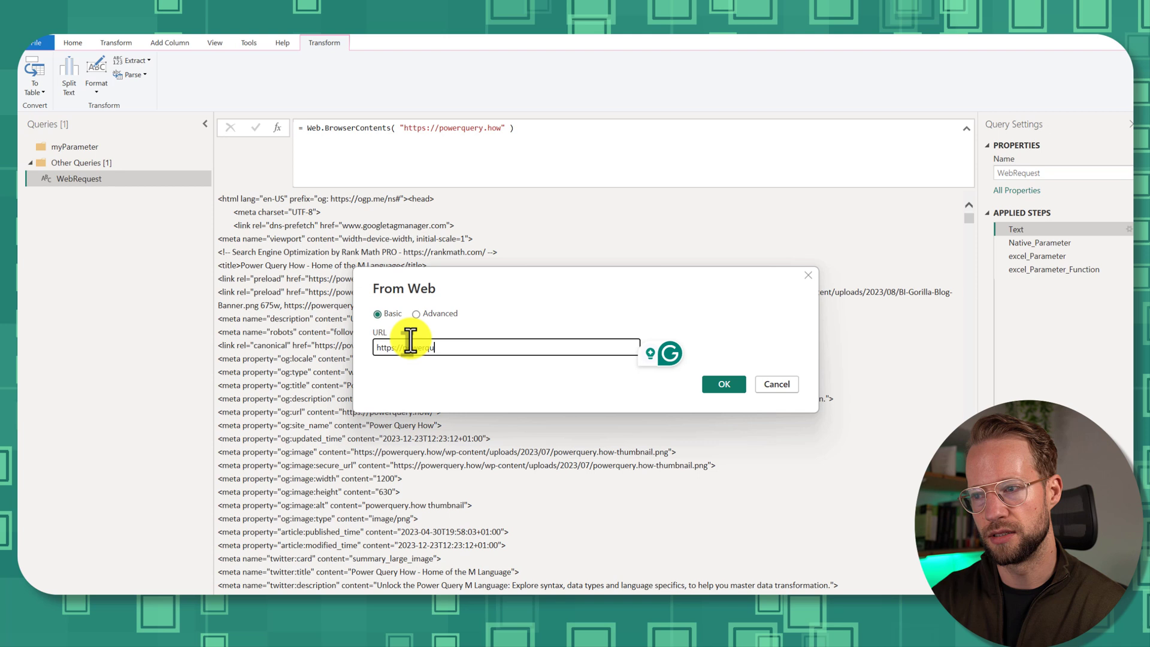
text(ery.how/)
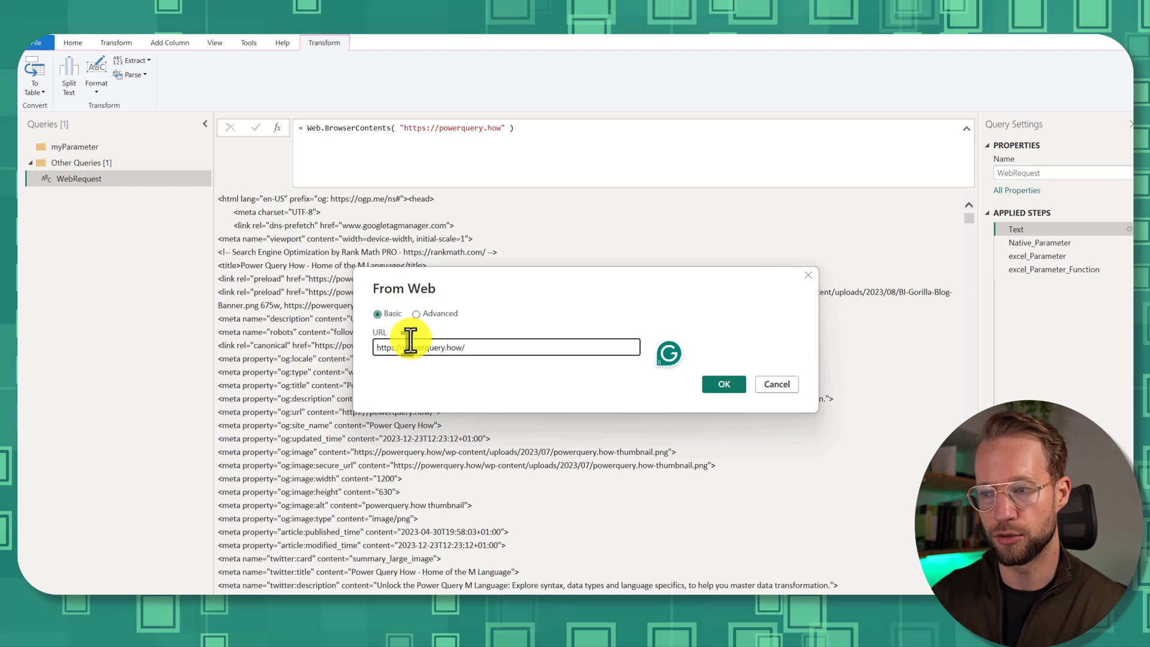
click(725, 384)
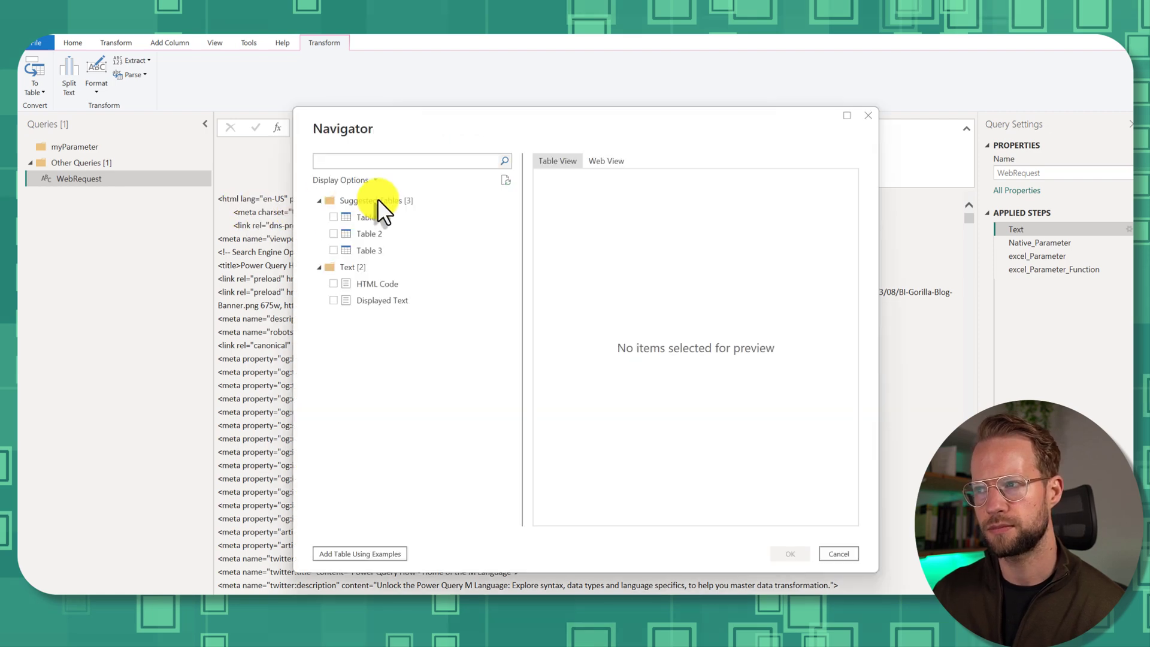
Load the page's HTML Code as a new query and inspect its Web.BrowserContents formula
click(334, 284)
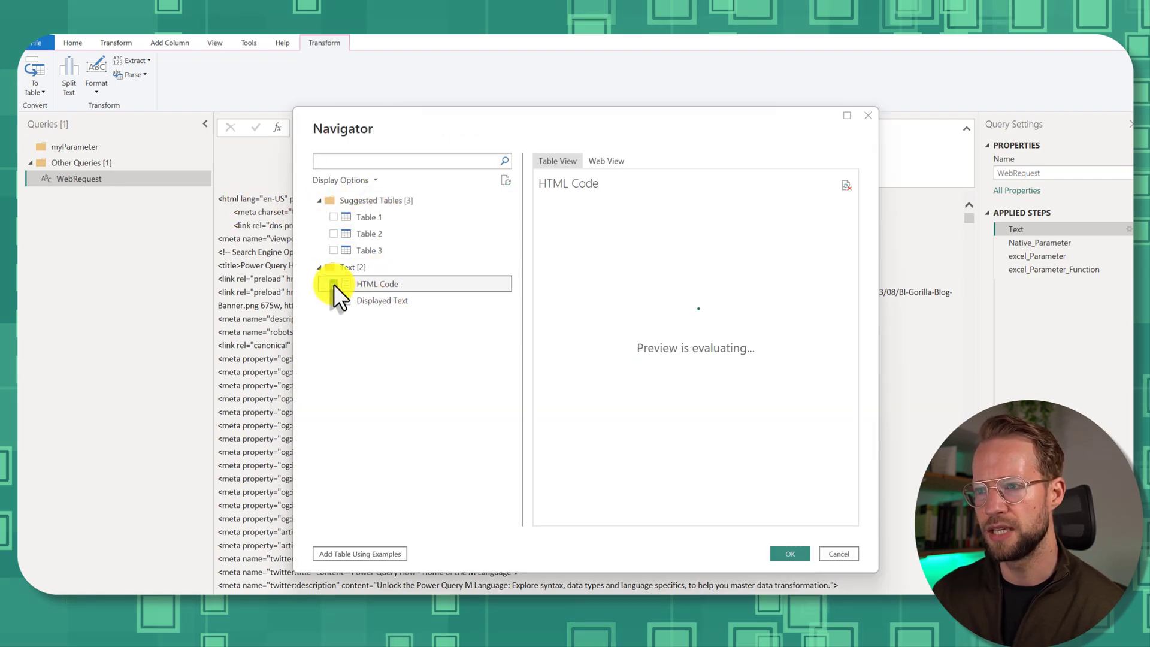
click(782, 552)
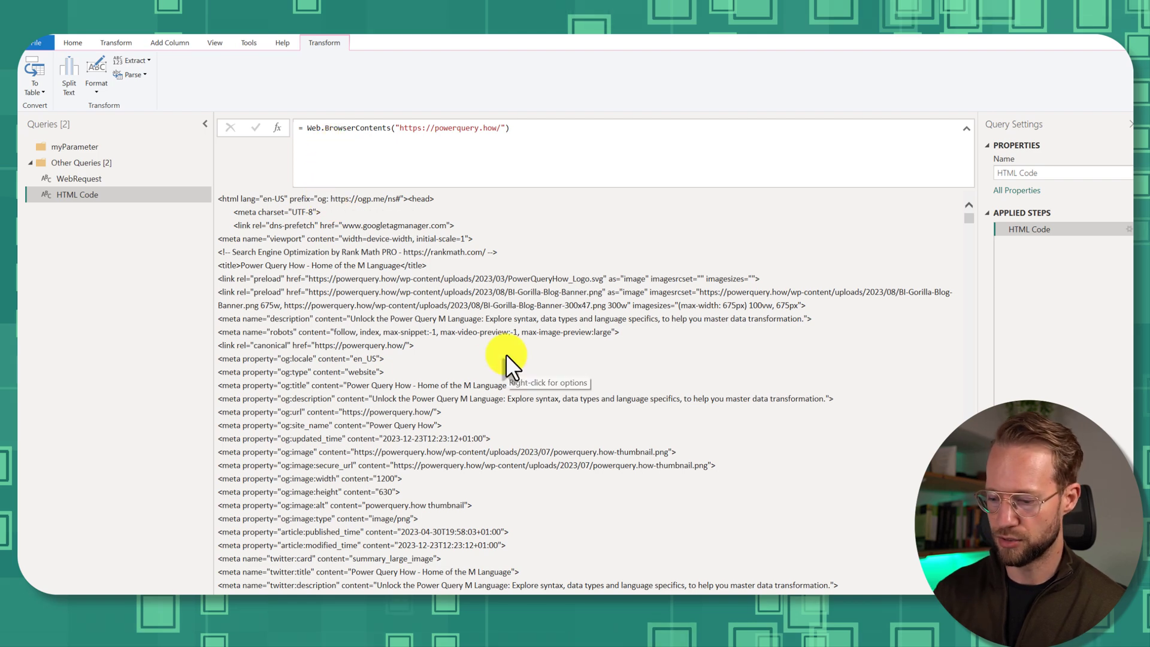
key(ctrl+plus)
key(ctrl+plus)
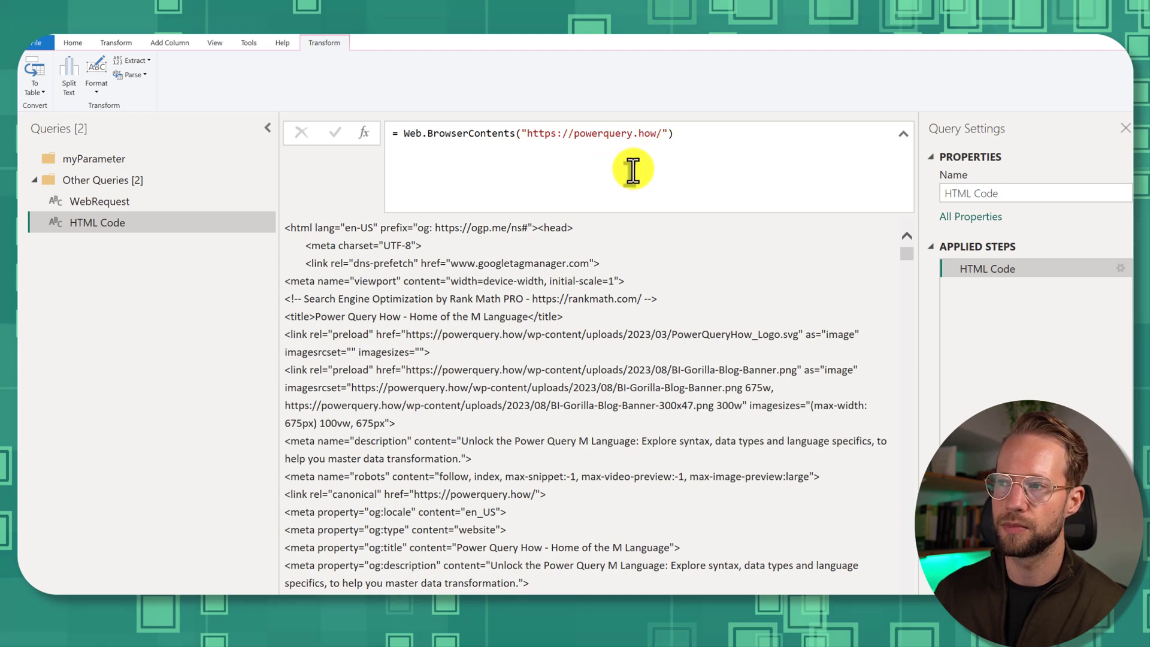
drag(673, 143, 399, 139)
click(498, 269)
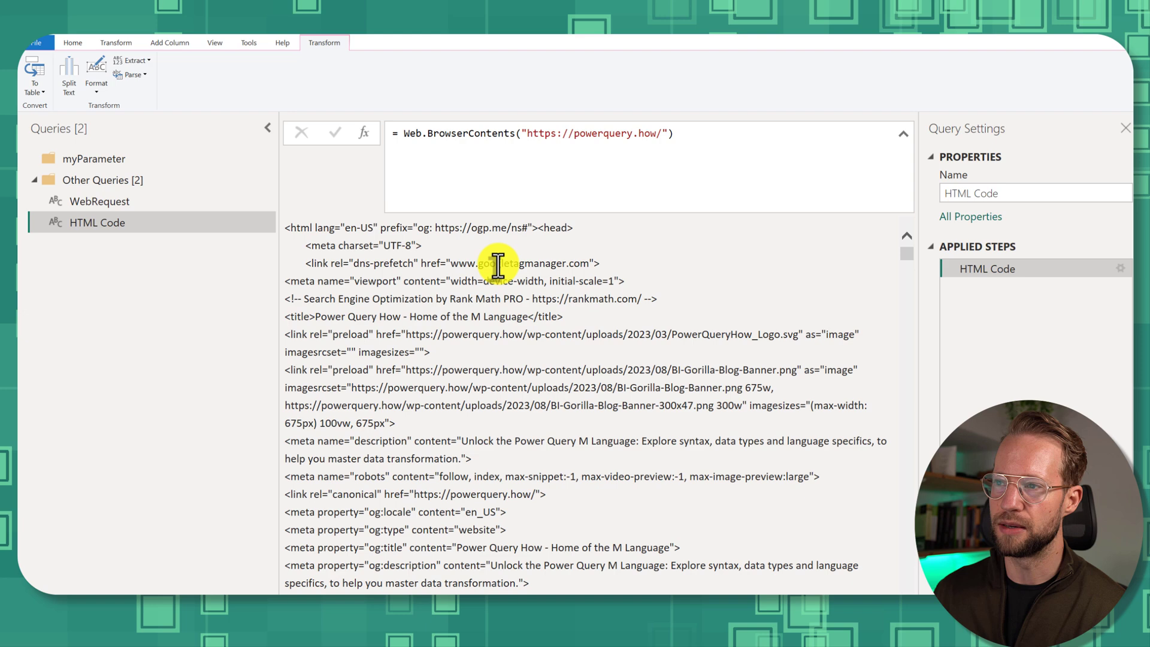
Inspect the formula of WebRequest's Text step for comparison
click(146, 202)
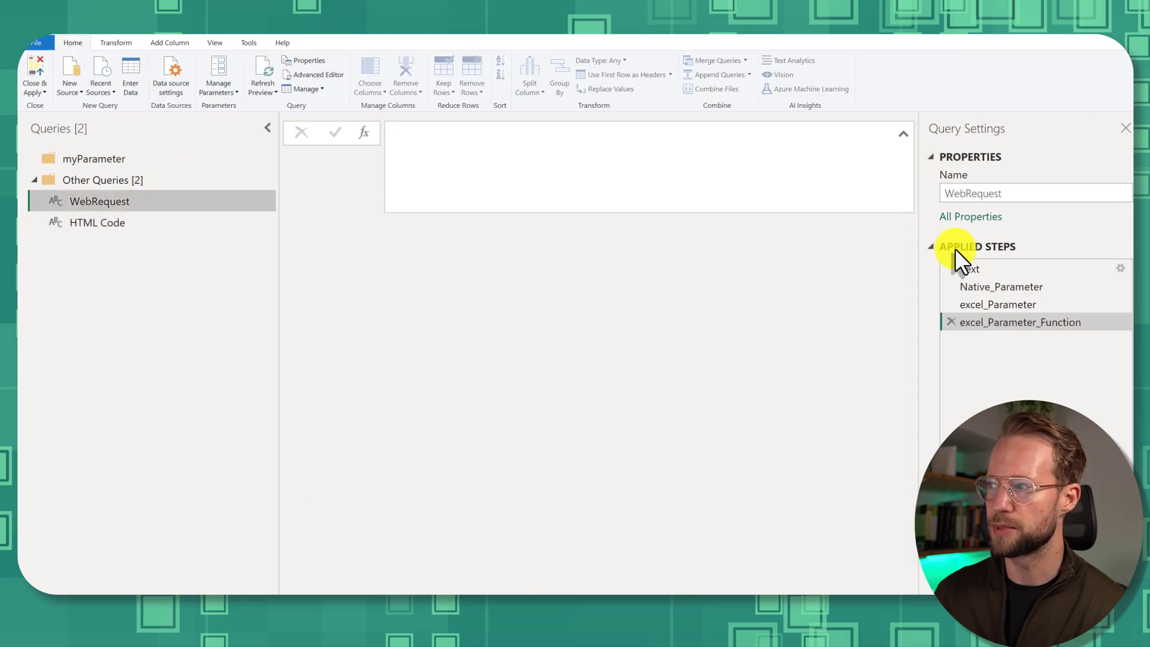
click(1004, 267)
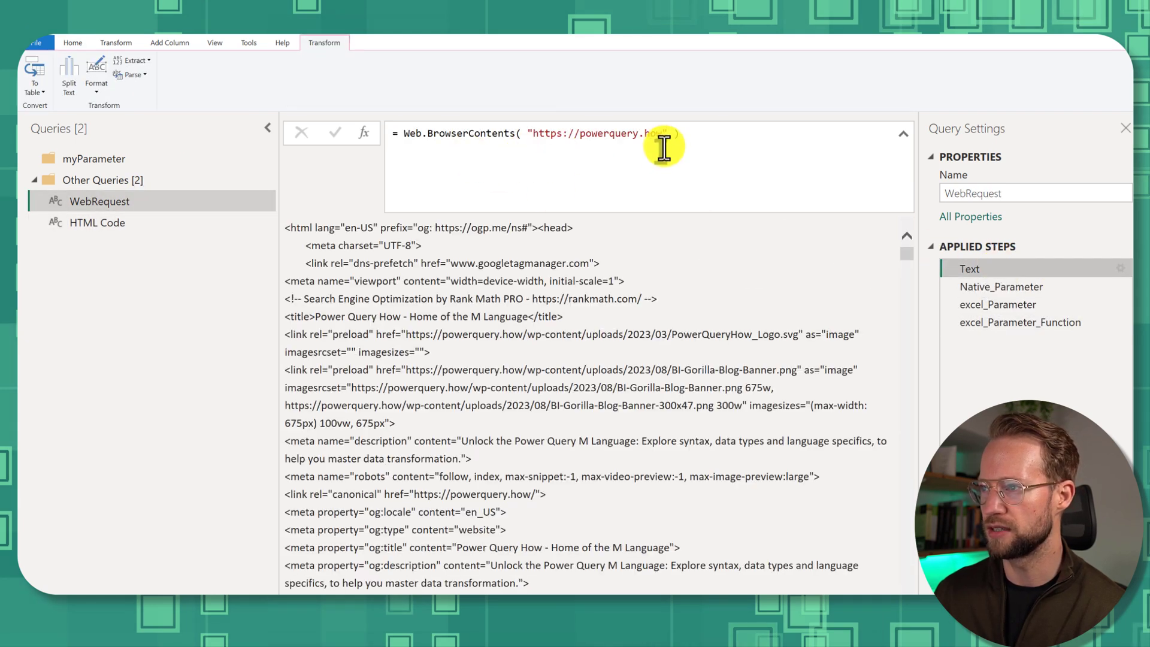
drag(689, 134, 323, 117)
click(582, 285)
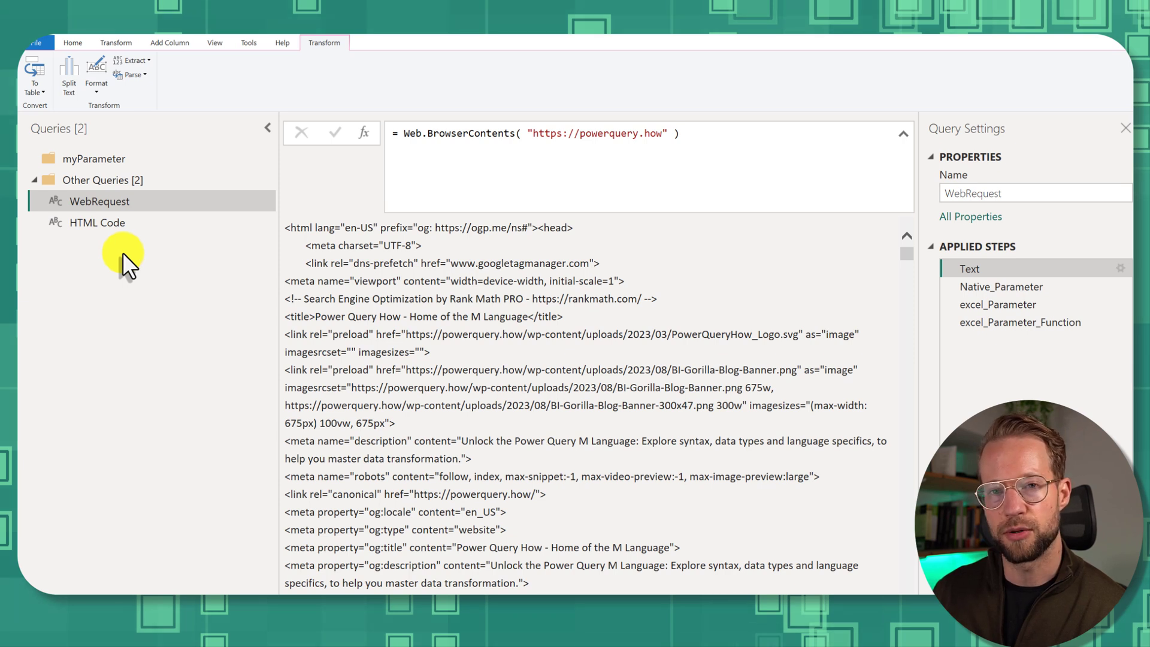
click(71, 43)
click(218, 88)
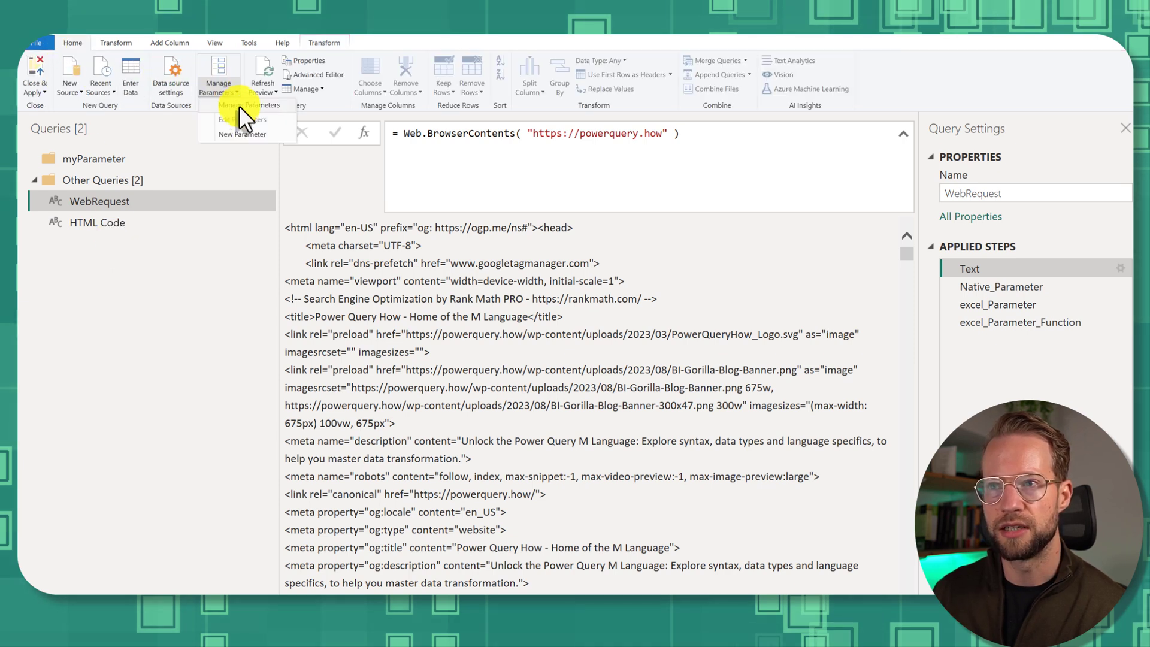
click(245, 136)
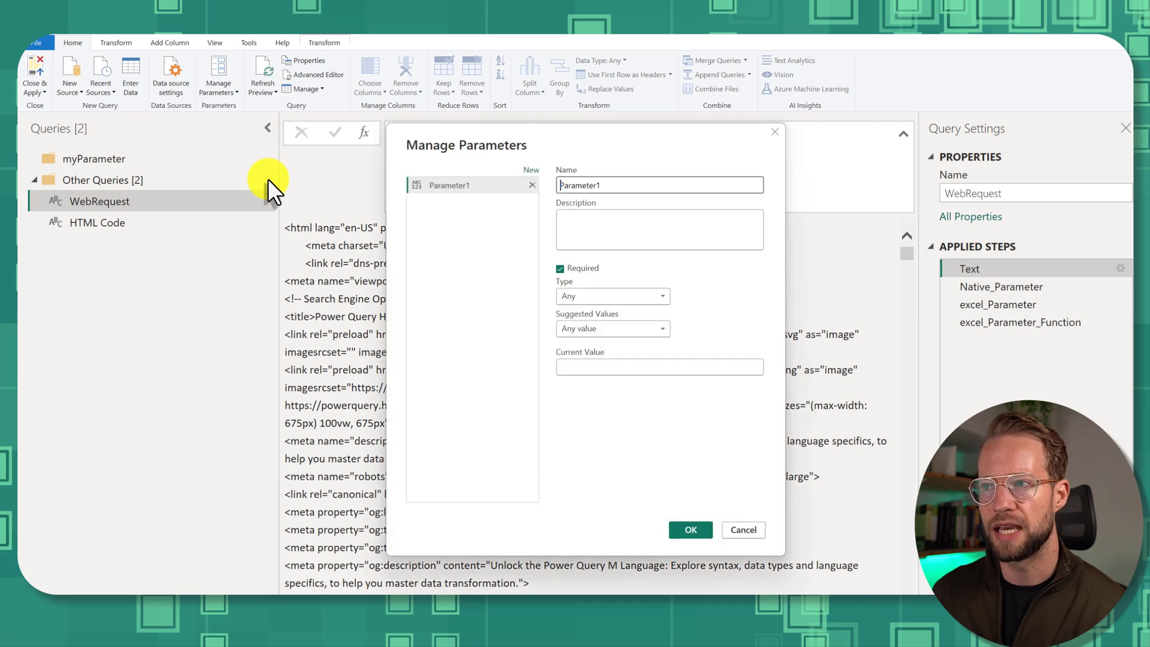
double_click(599, 187)
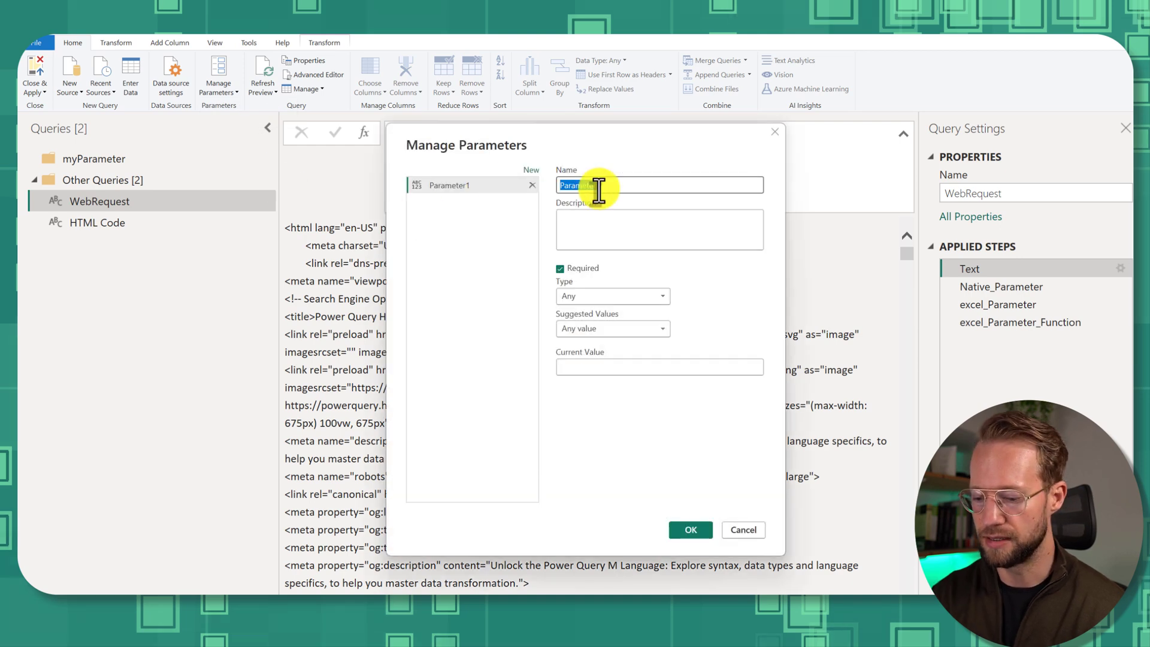
text(Native)
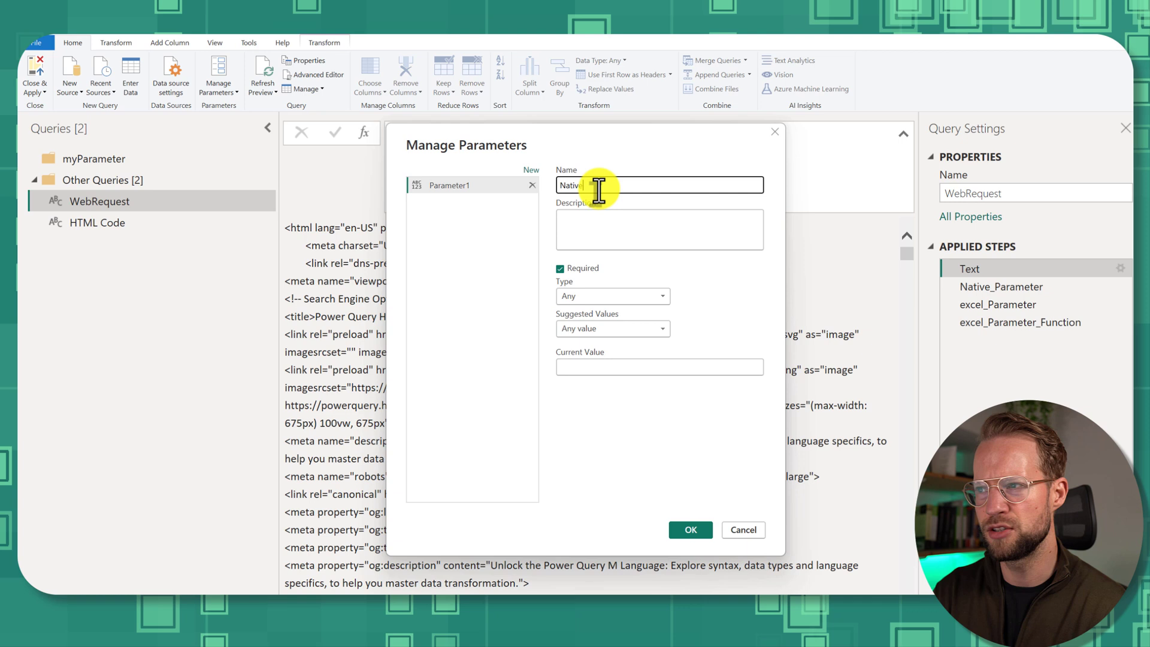
text(Parameter)
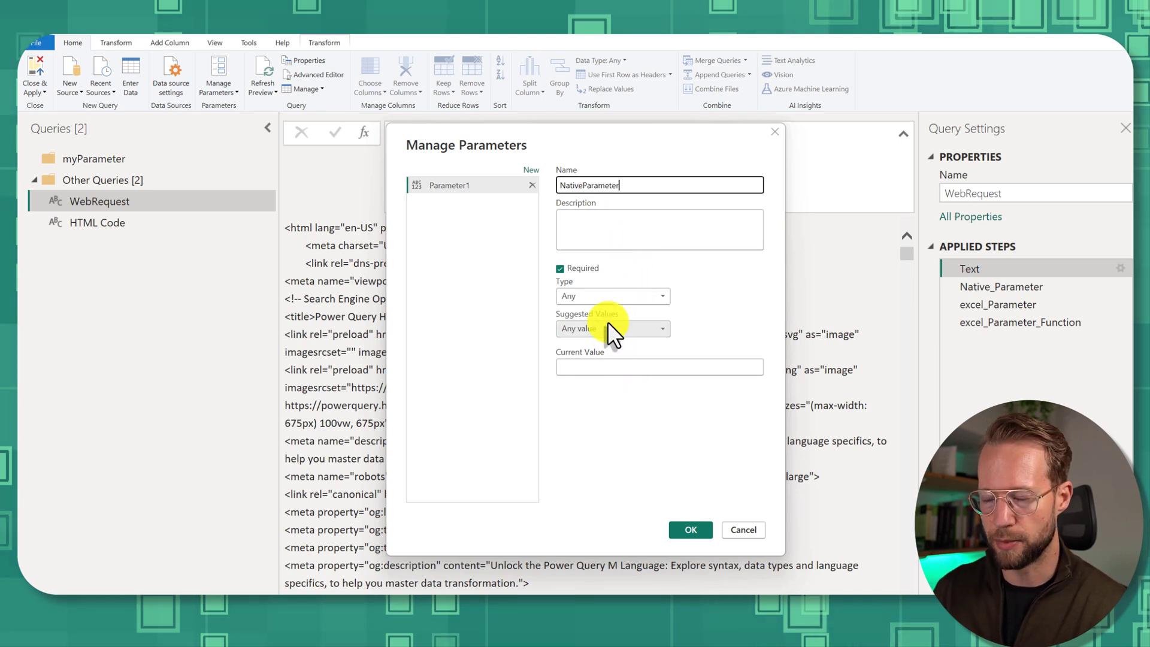
click(611, 364)
text(htt)
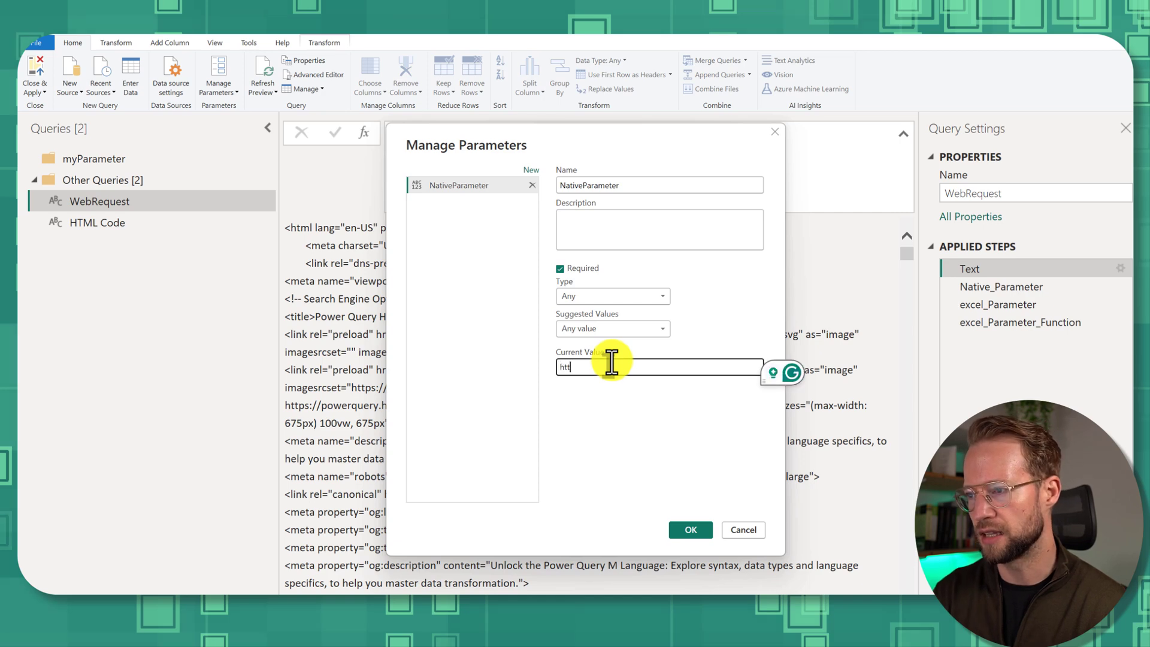
text(ps://powerquery.how/)
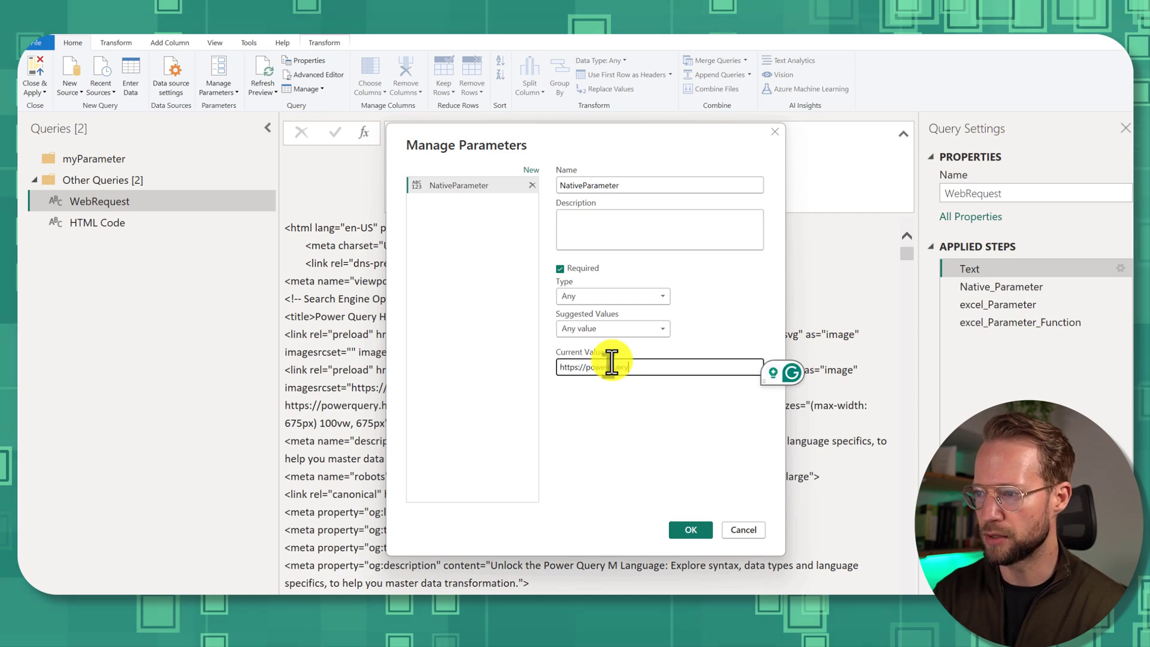
click(689, 531)
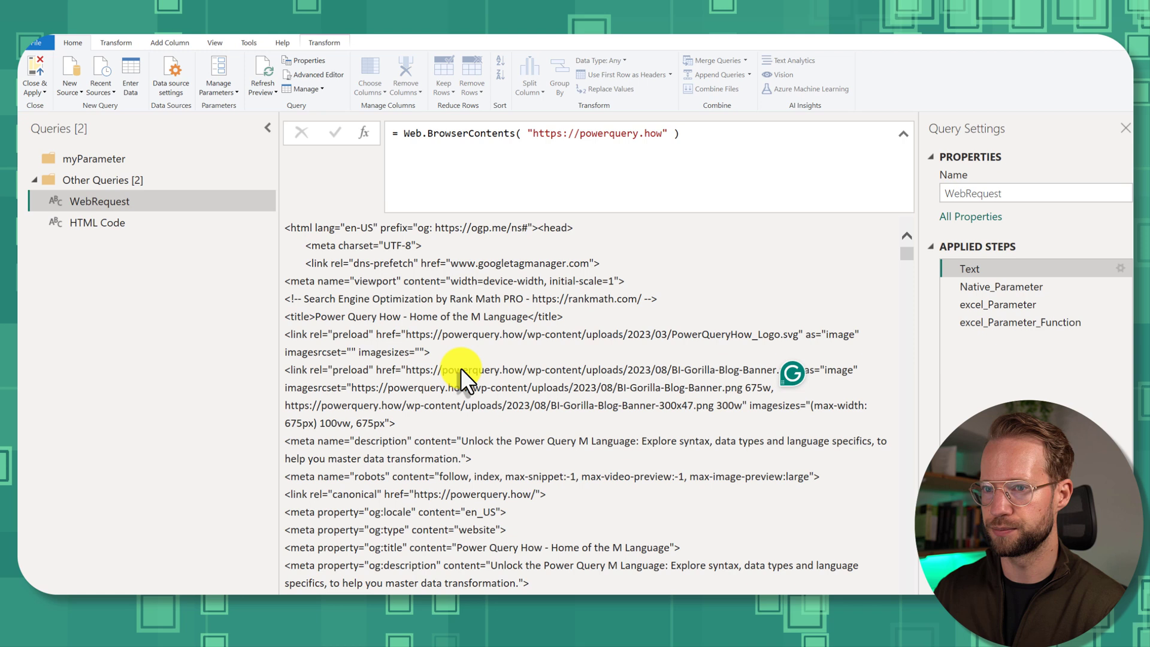
drag(108, 238, 134, 159)
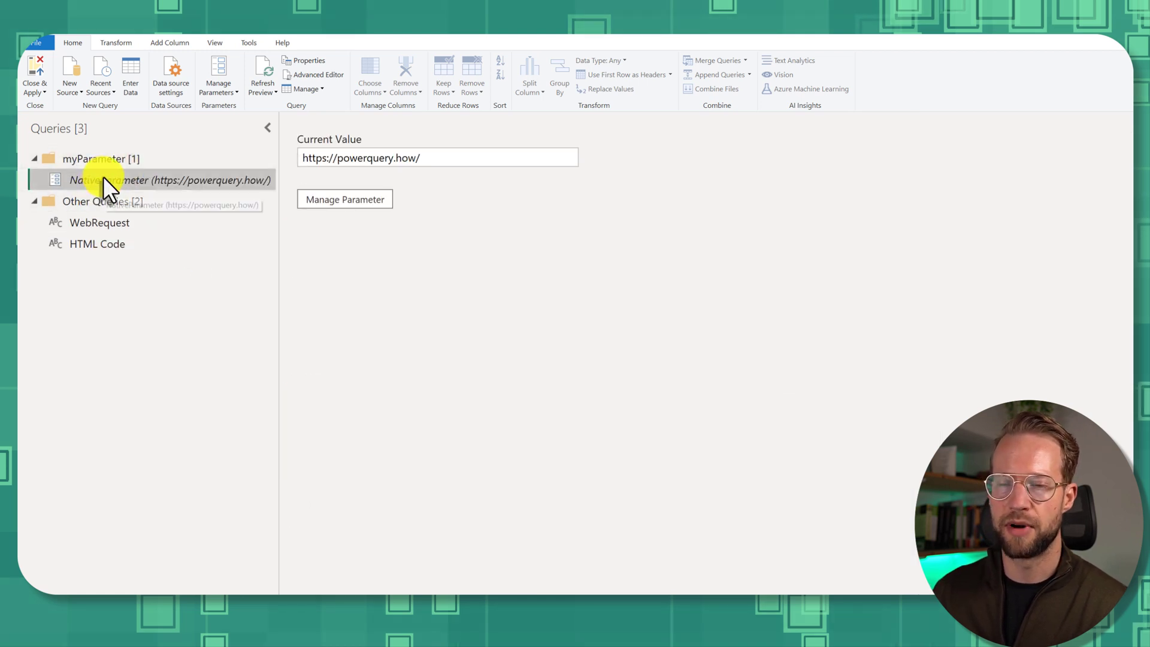
click(103, 222)
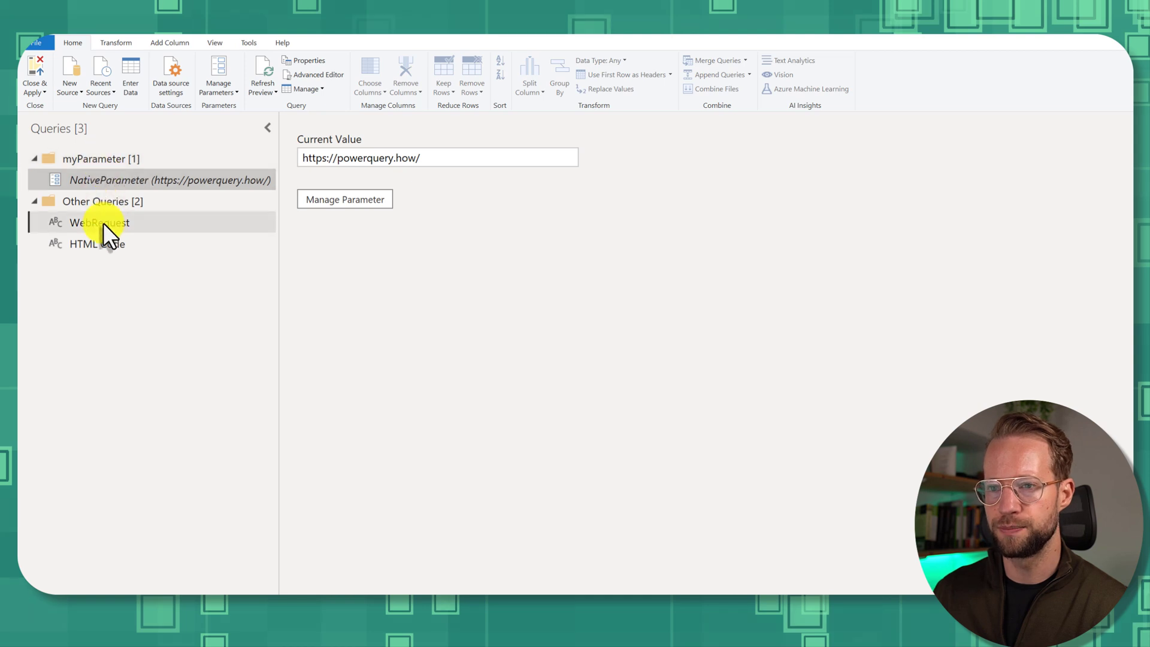
Replace the hardcoded URL in the Native_Parameter step so it reads Web.BrowserContents( NativeParameter )
click(1002, 268)
click(542, 158)
key(ctrl+a)
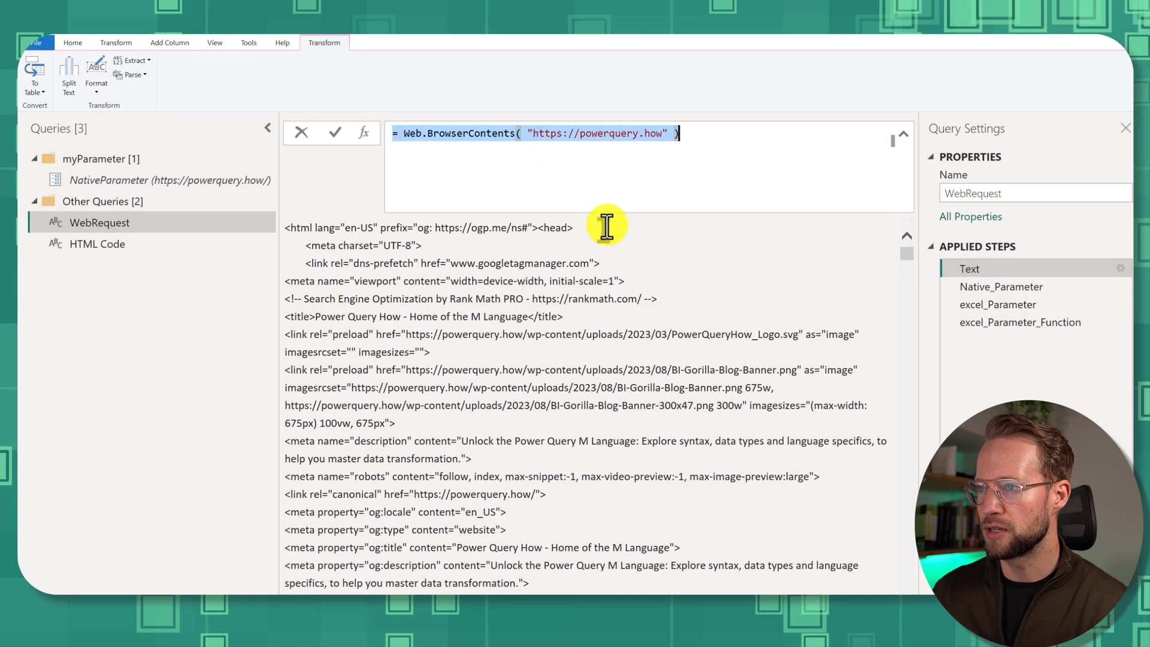
click(1016, 287)
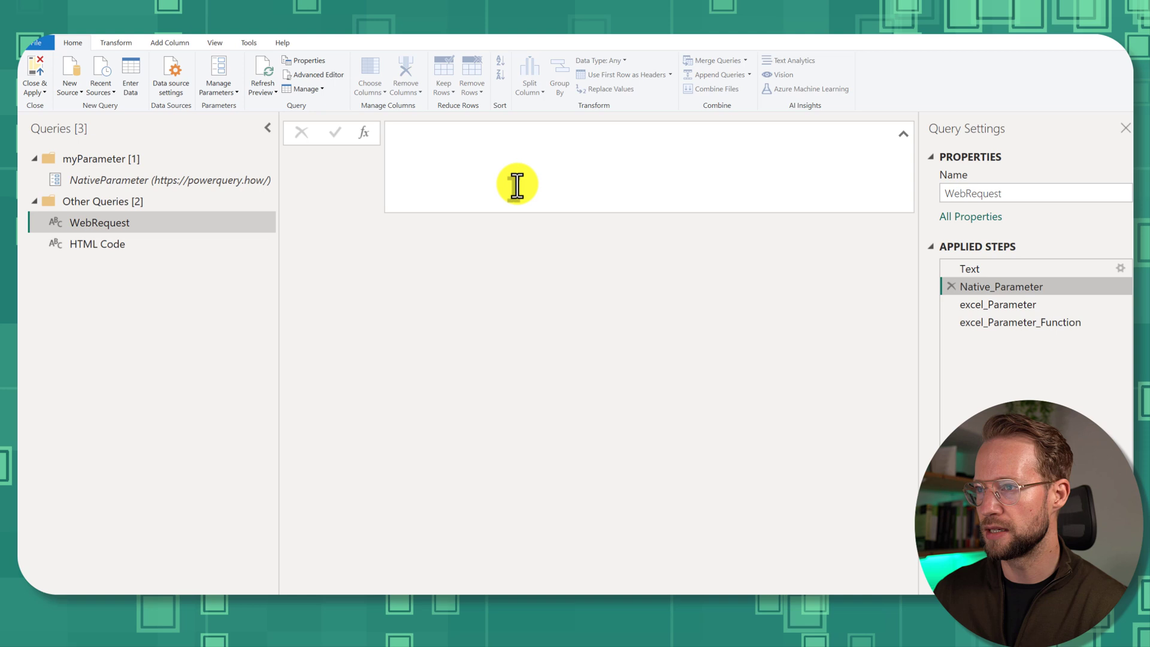
click(1019, 289)
click(539, 171)
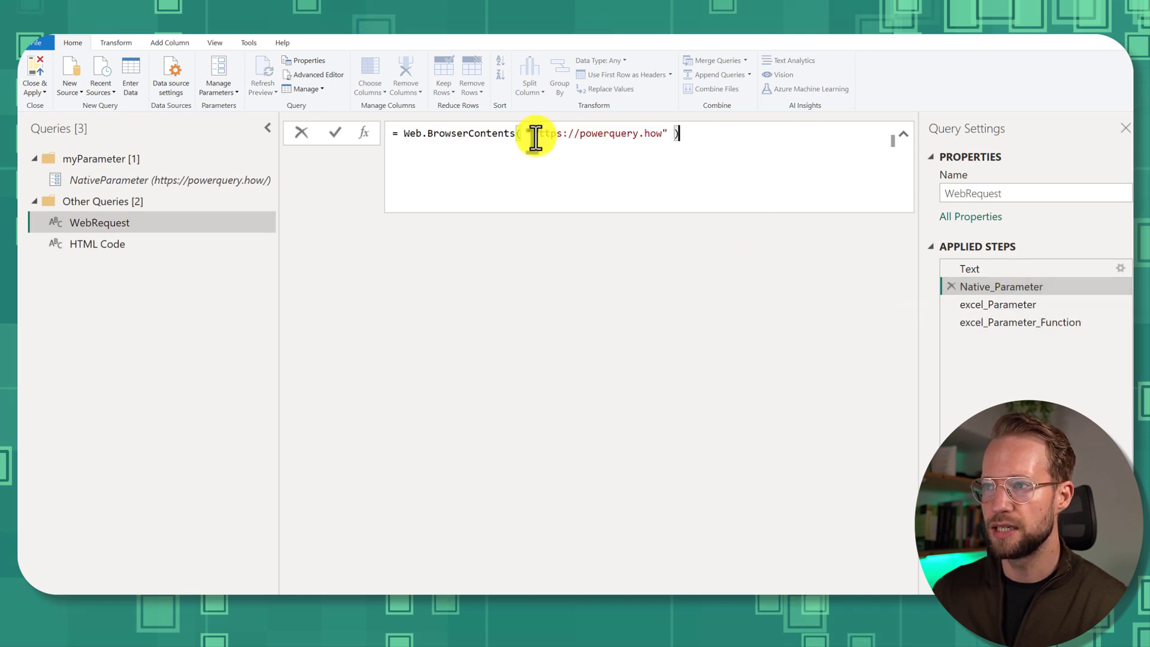
drag(532, 133, 677, 154)
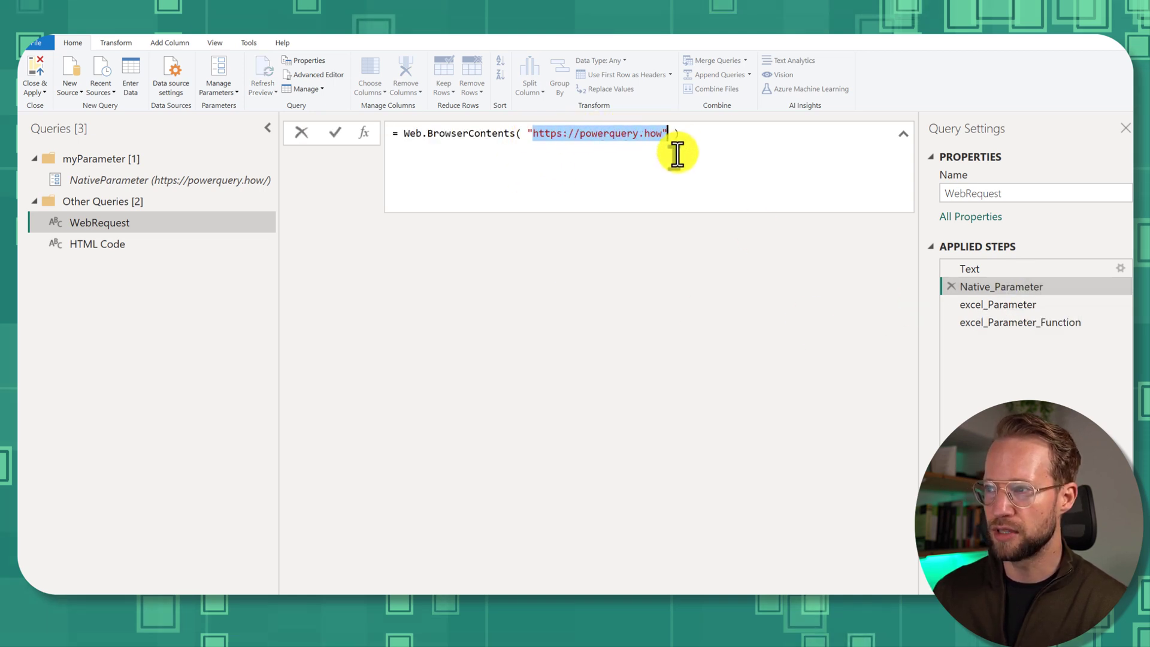
key(BackSpace)
key(BackSpace)
text(NativePara)
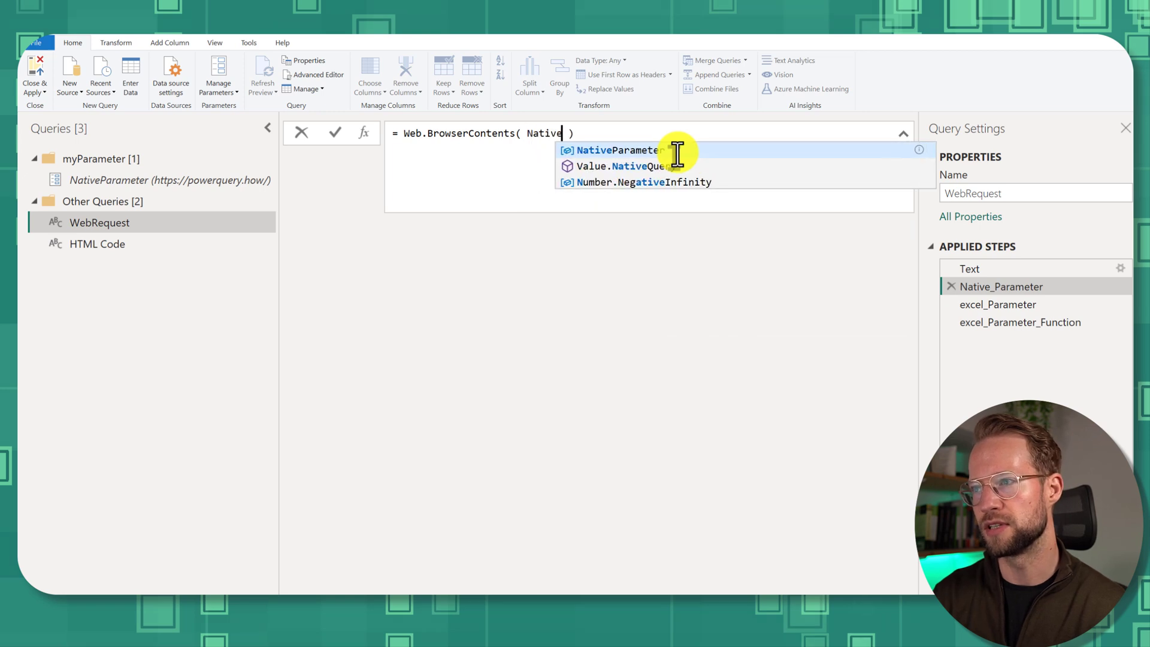
click(677, 151)
key(Return)
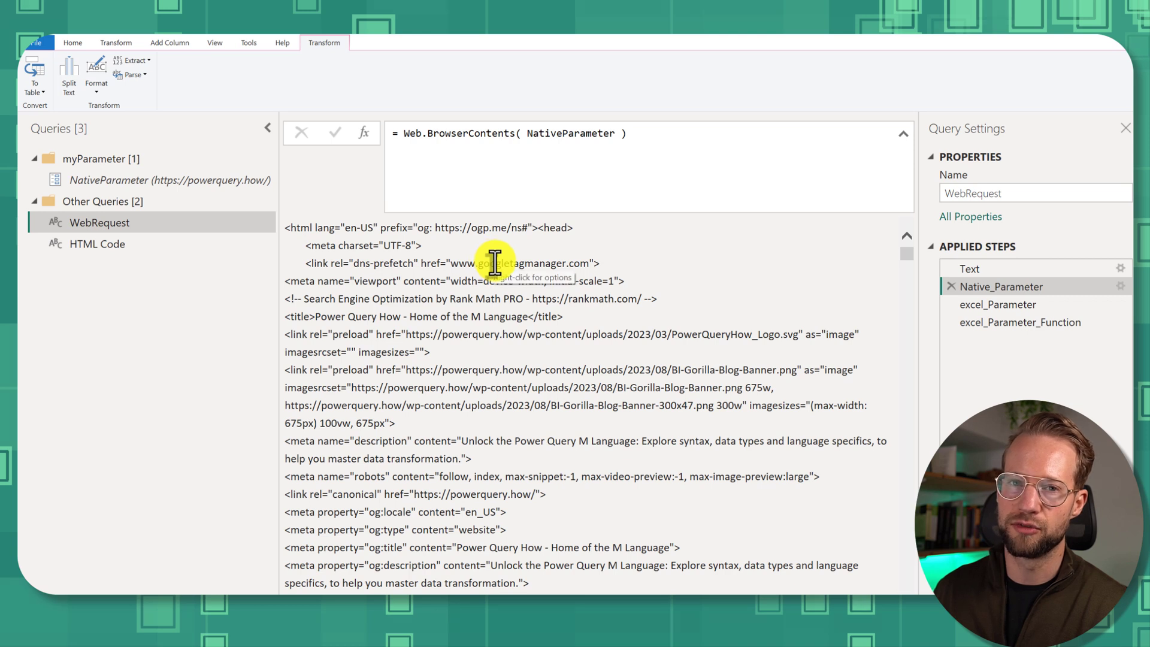
Import ParameterTable from the ExcelParameterFile.xlsx workbook as a new query
right_click(113, 274)
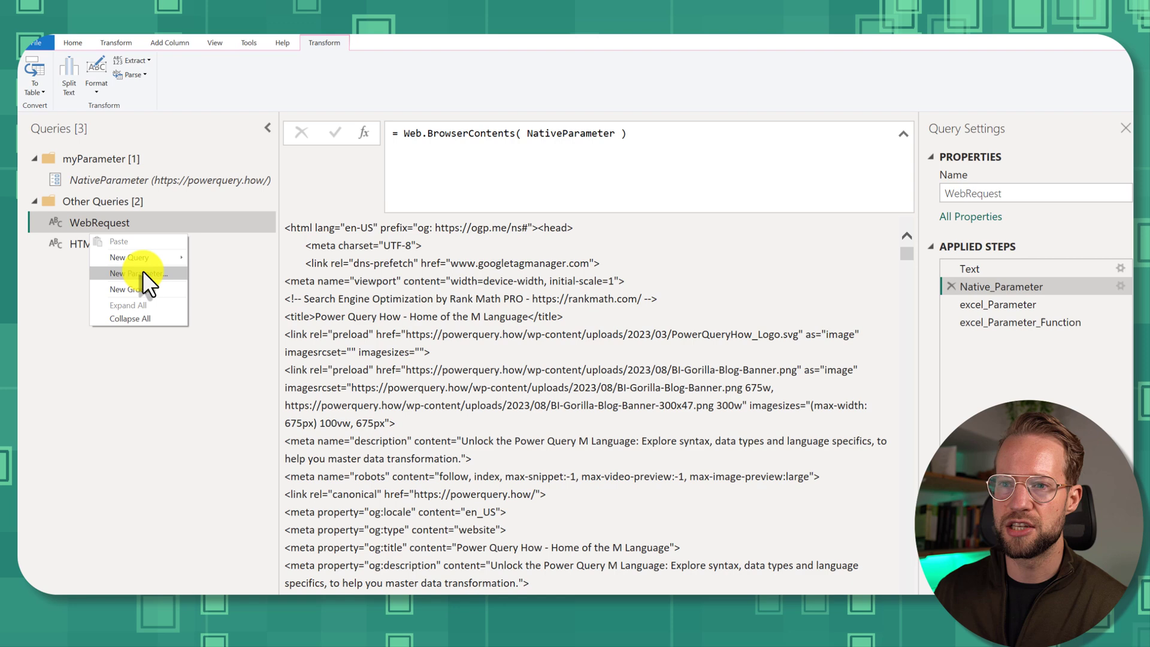
mouse_move(180, 260)
click(251, 257)
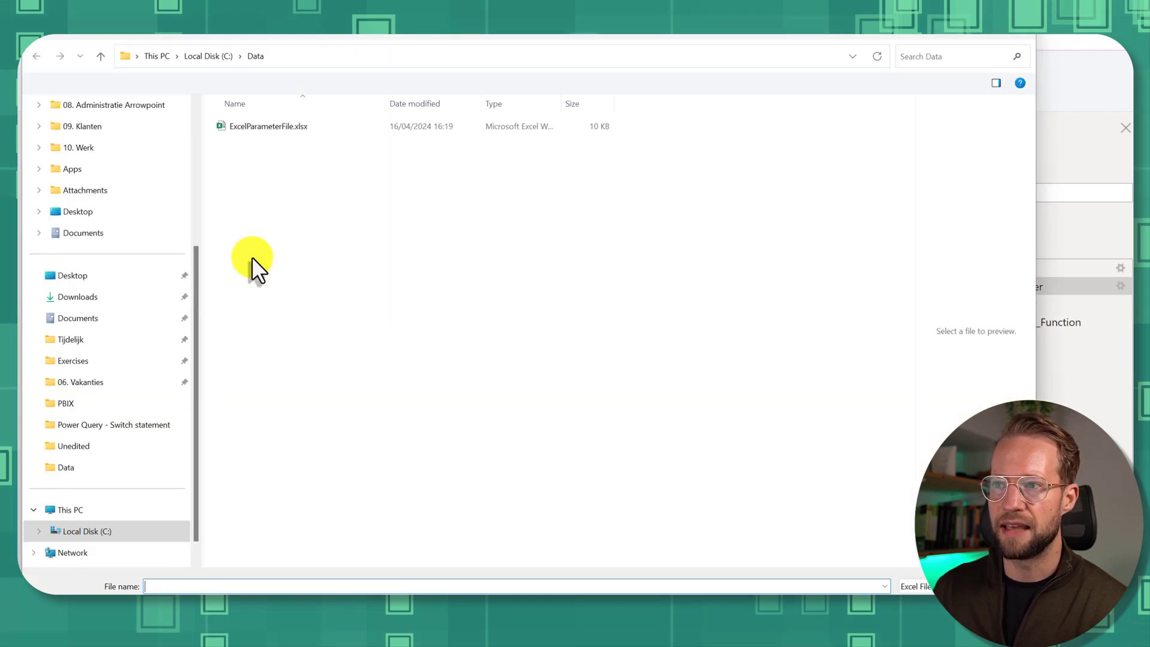
click(278, 127)
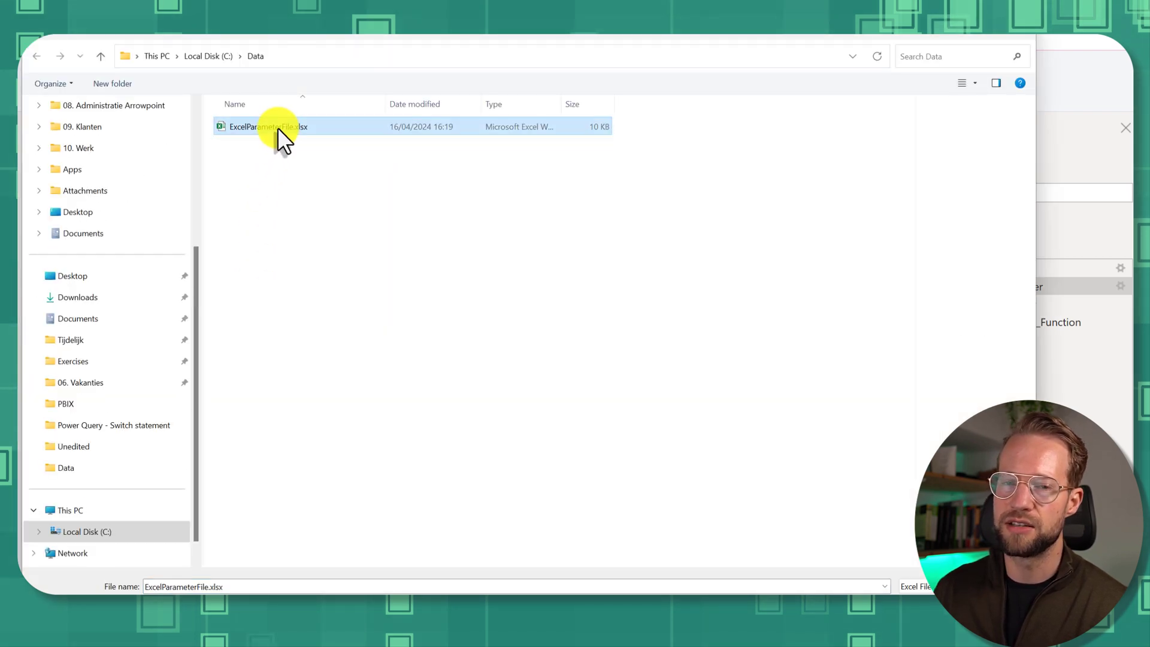
double_click(274, 126)
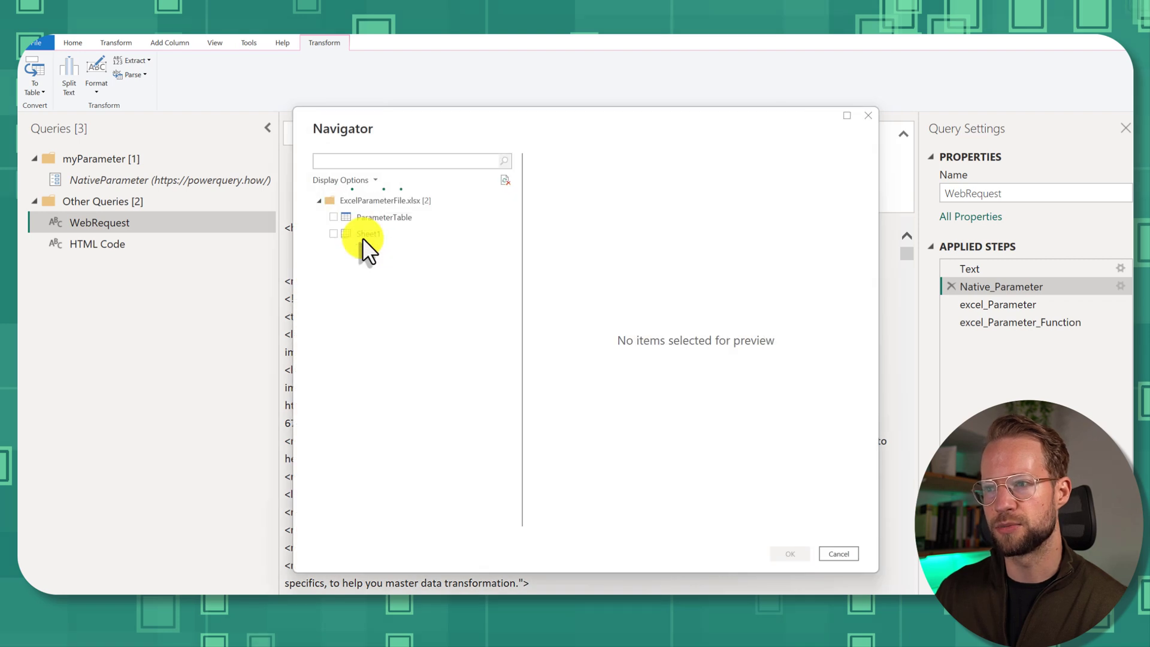
click(329, 216)
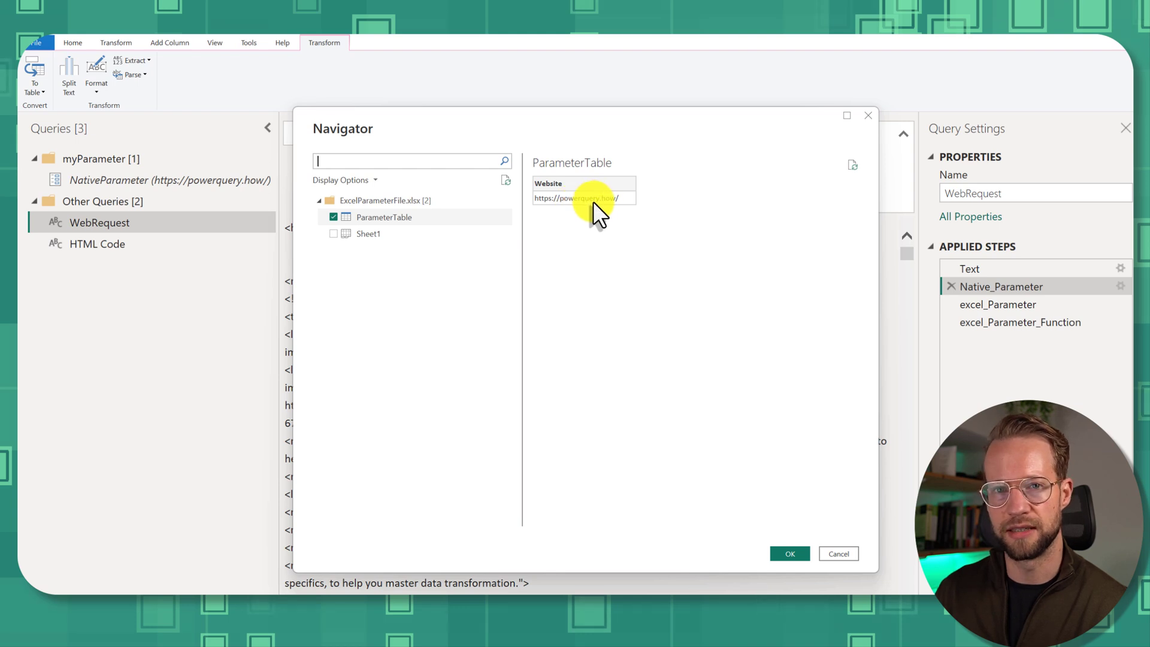
click(790, 551)
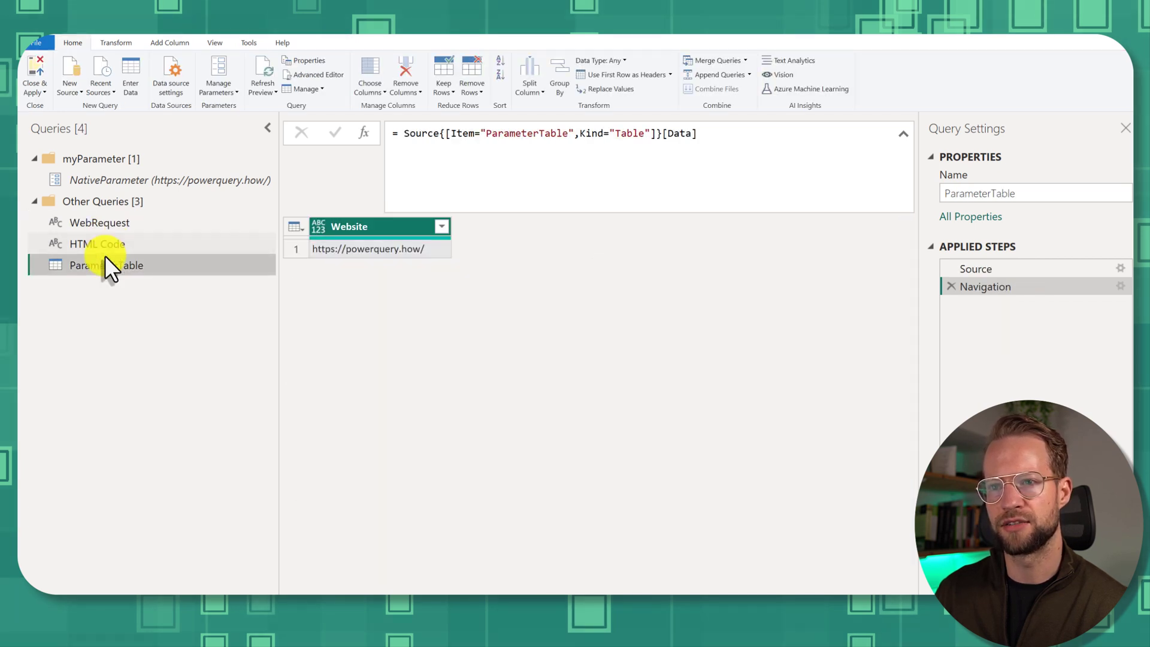
Rename the query to ExcelParameter, move it into myParameter, and drill down to the website URL
double_click(114, 265)
text(ExcelParameter)
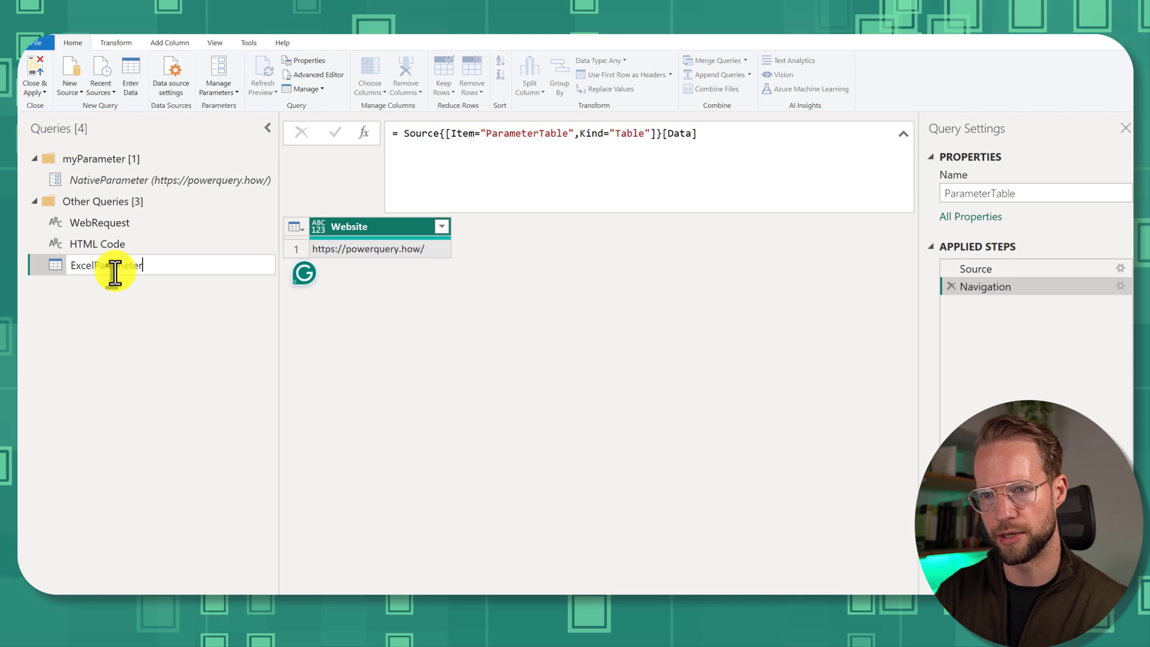
key(Return)
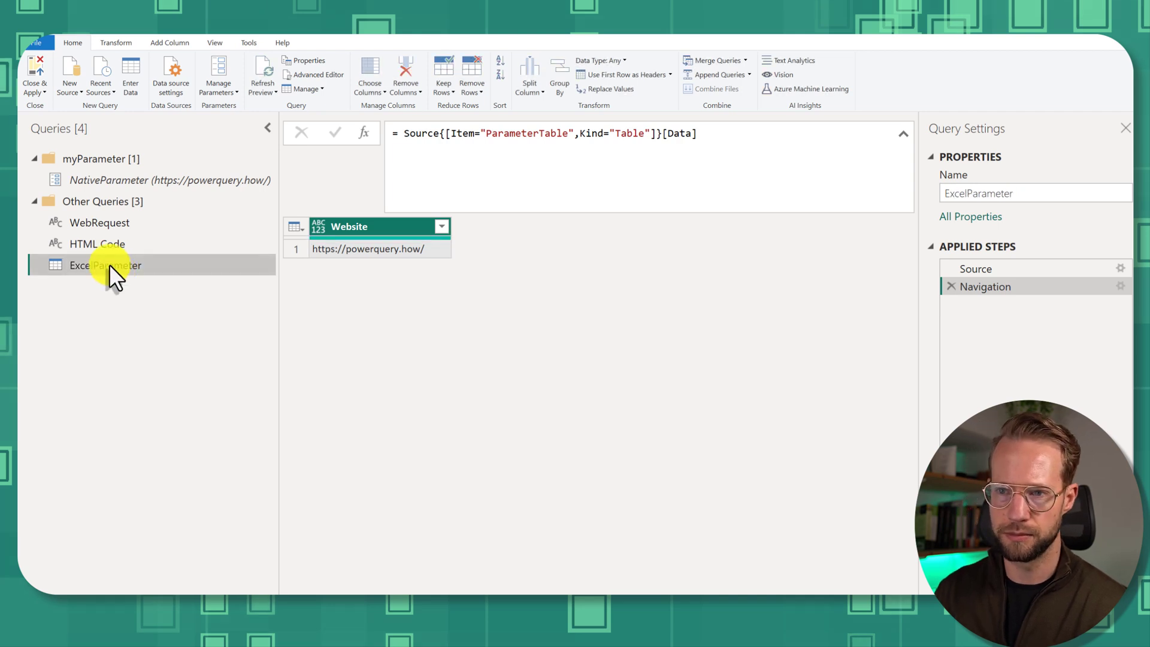
drag(109, 264, 122, 194)
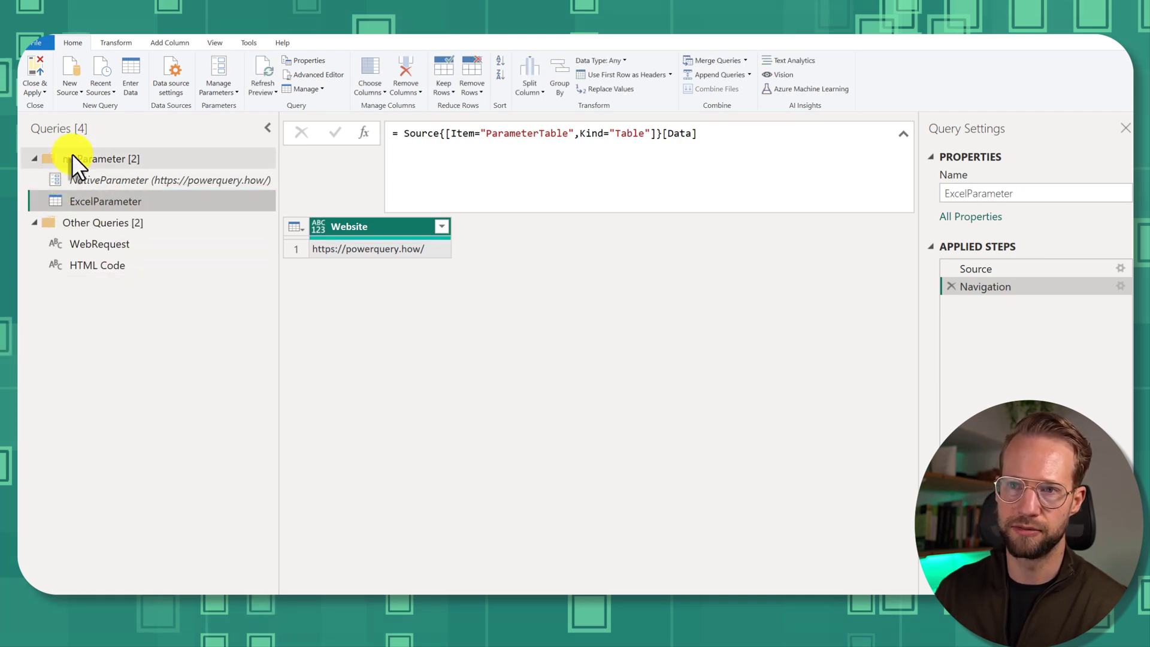
right_click(366, 248)
click(340, 268)
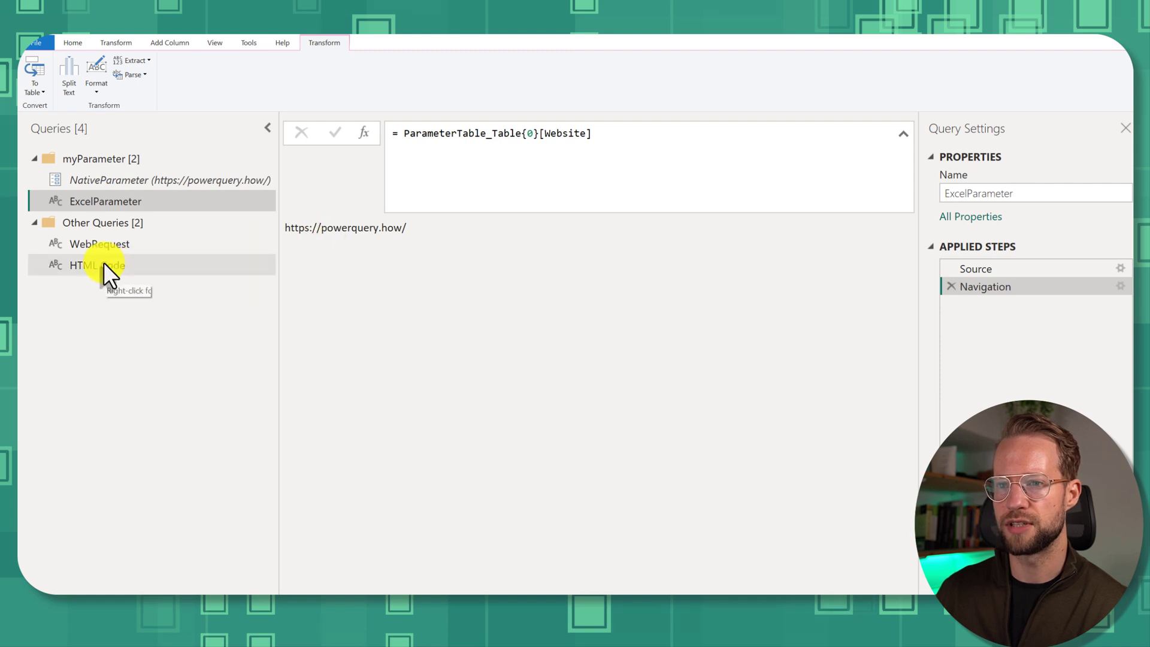
Change the excel_Parameter step's formula to Web.BrowserContents( ExcelParameter ), replacing NativeParameter
click(123, 244)
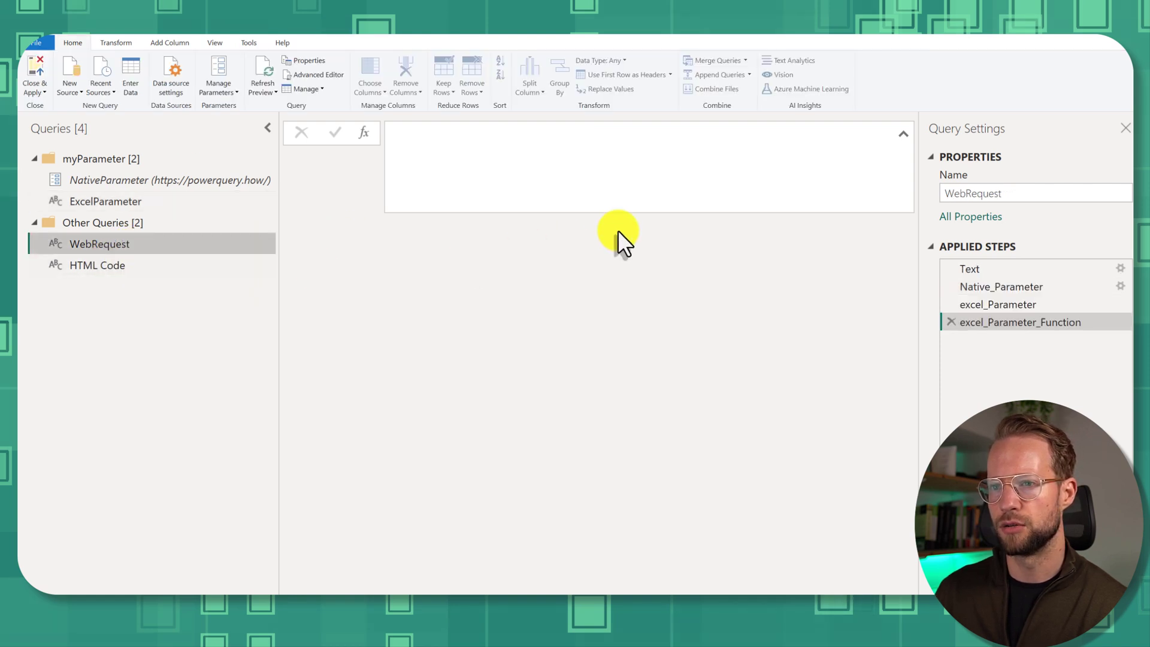
click(1002, 286)
triple_click(623, 160)
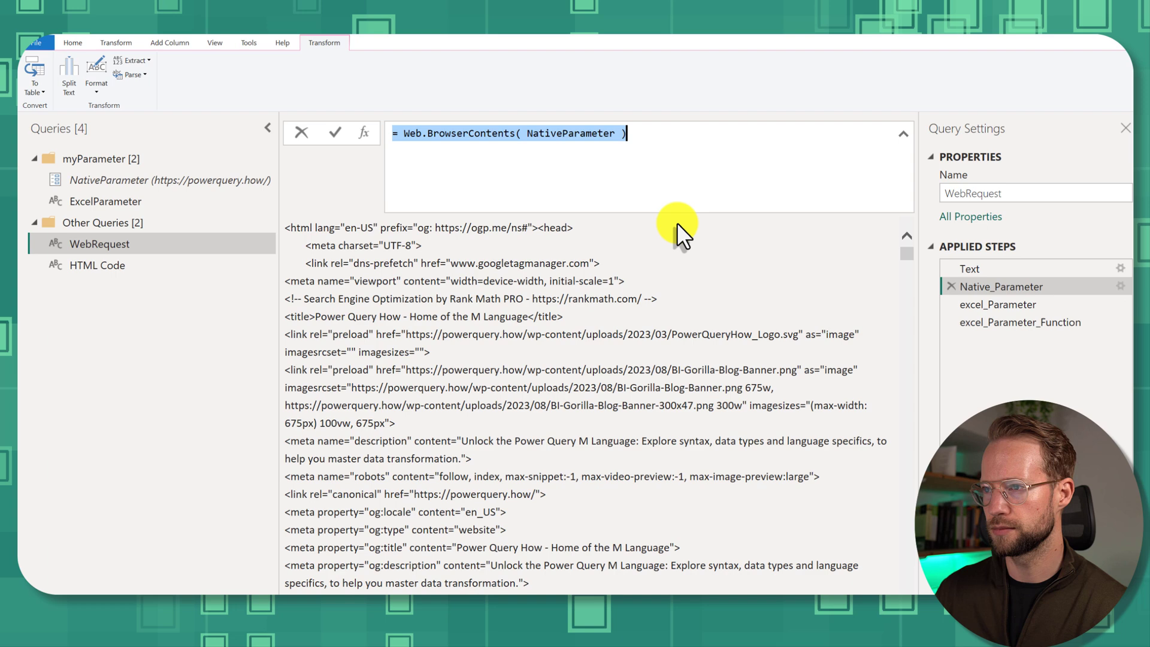
click(765, 303)
click(1004, 305)
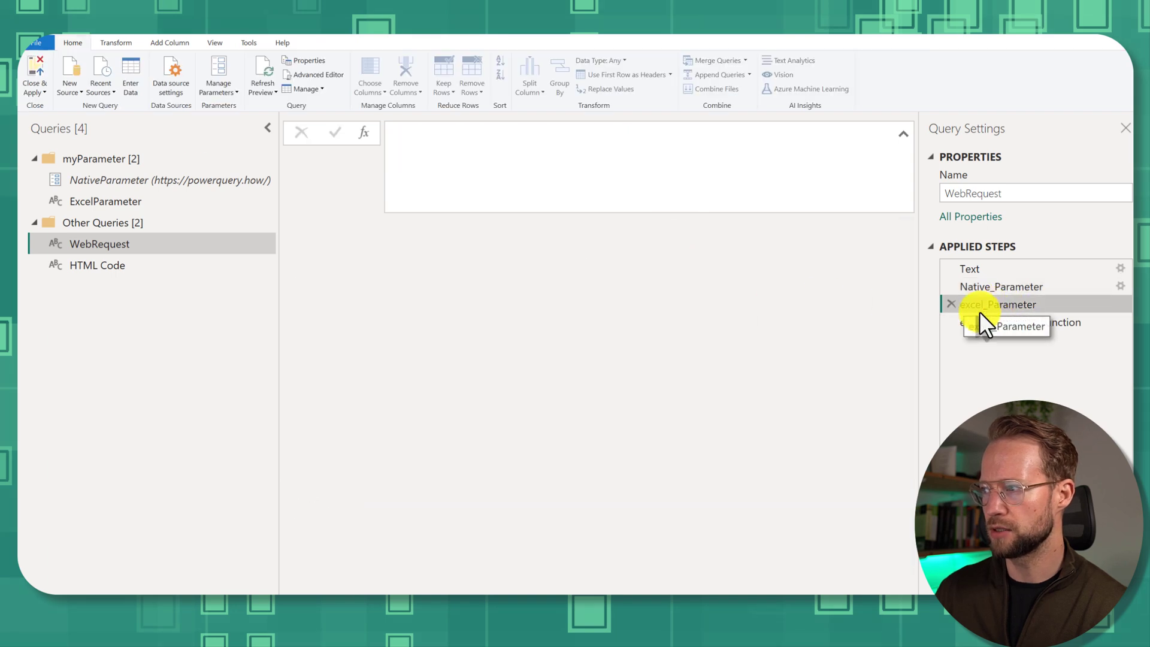
click(578, 162)
double_click(565, 133)
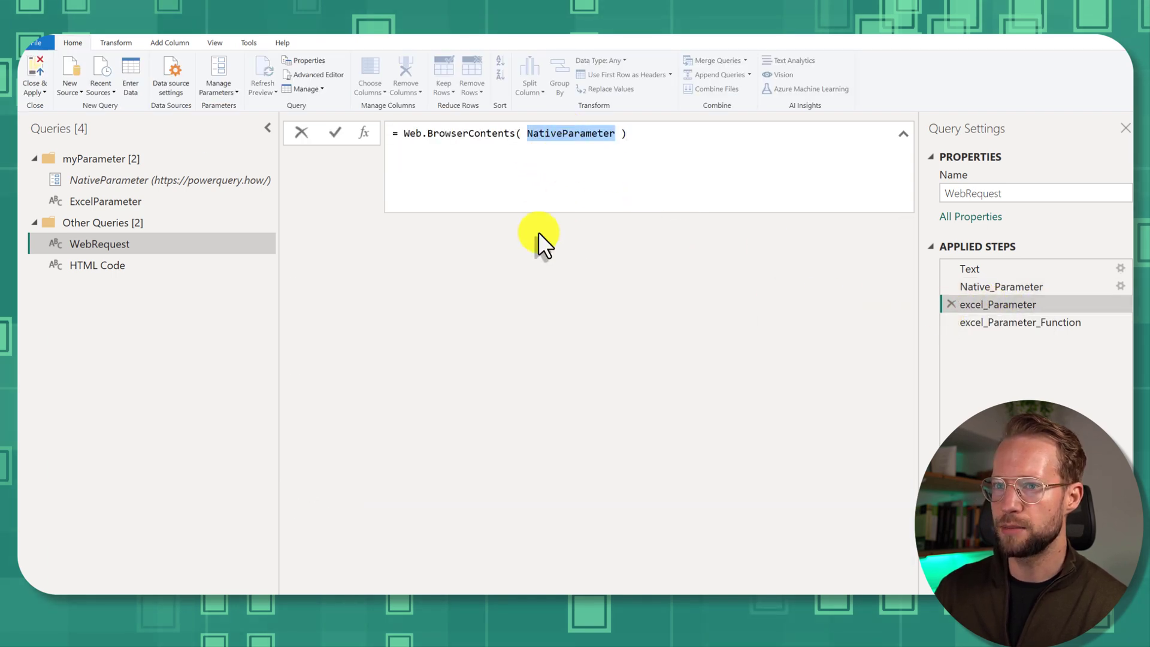
key(BackSpace)
text(ExcelParameter)
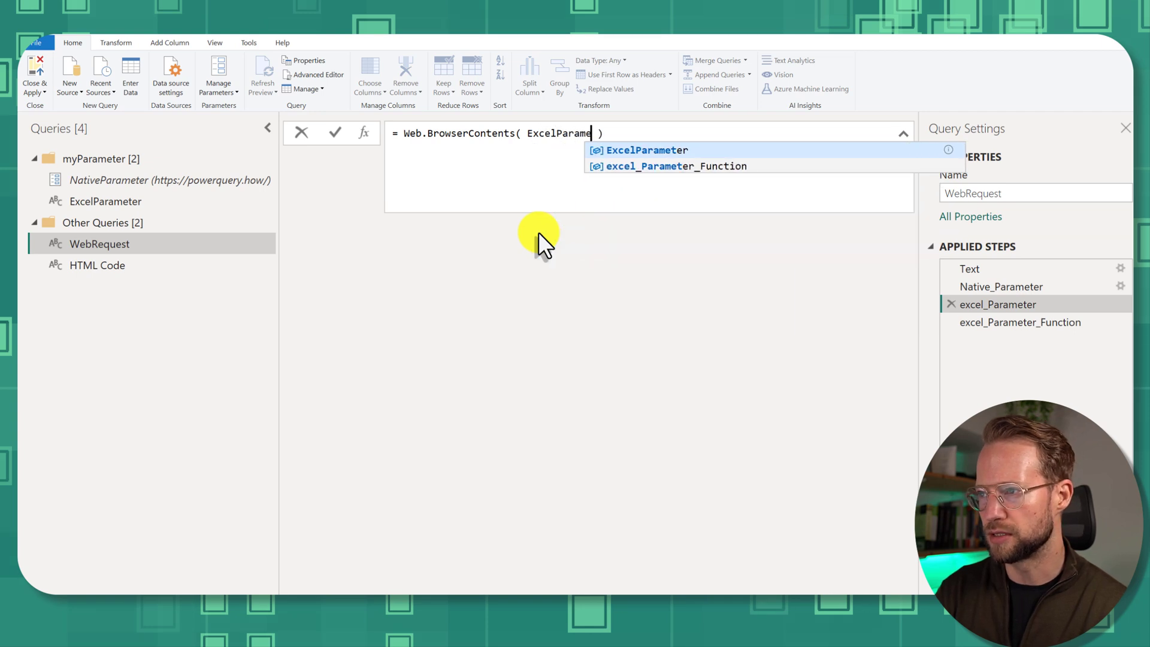
key(Return)
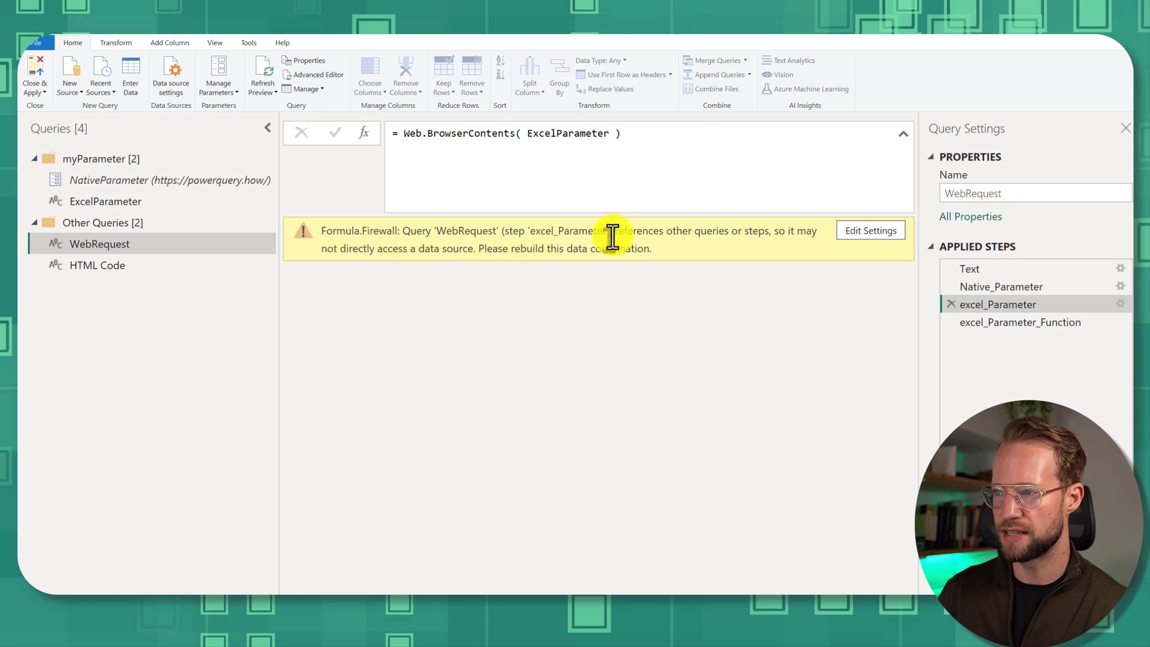
drag(614, 233, 654, 250)
click(543, 294)
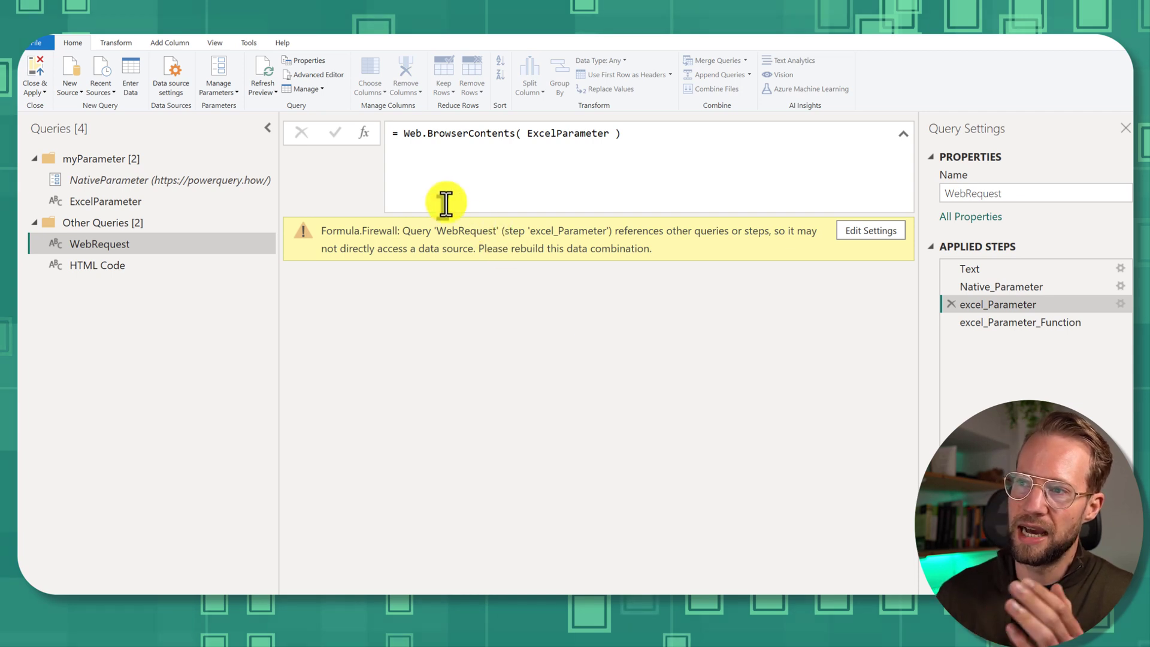
drag(404, 133, 517, 134)
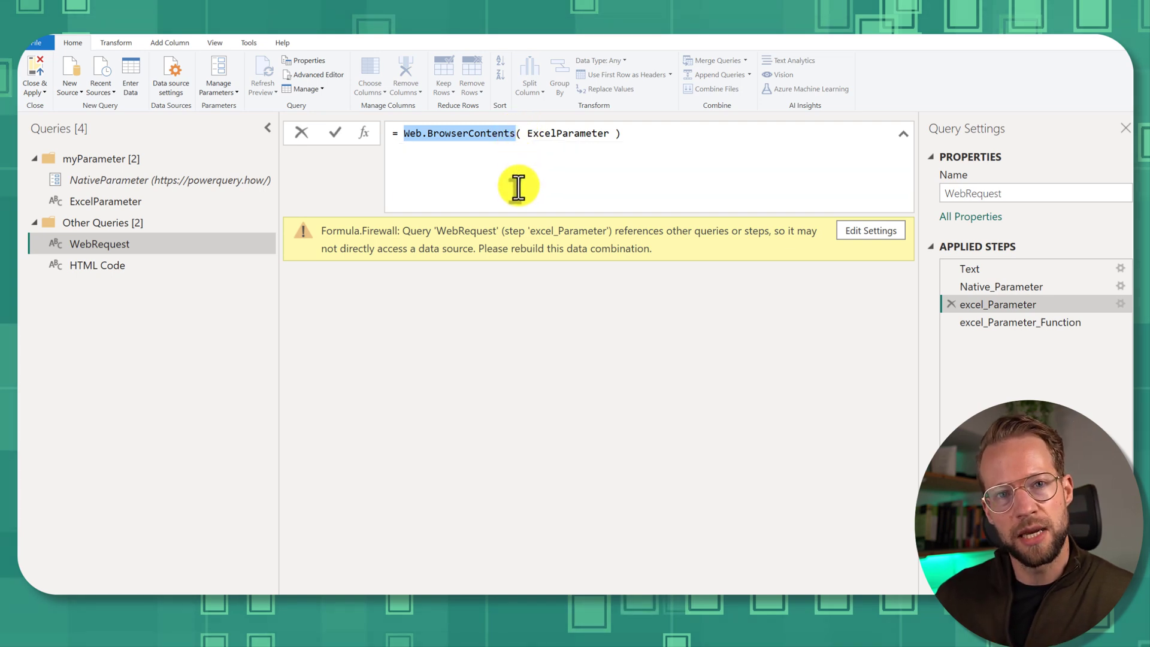
drag(527, 135, 608, 135)
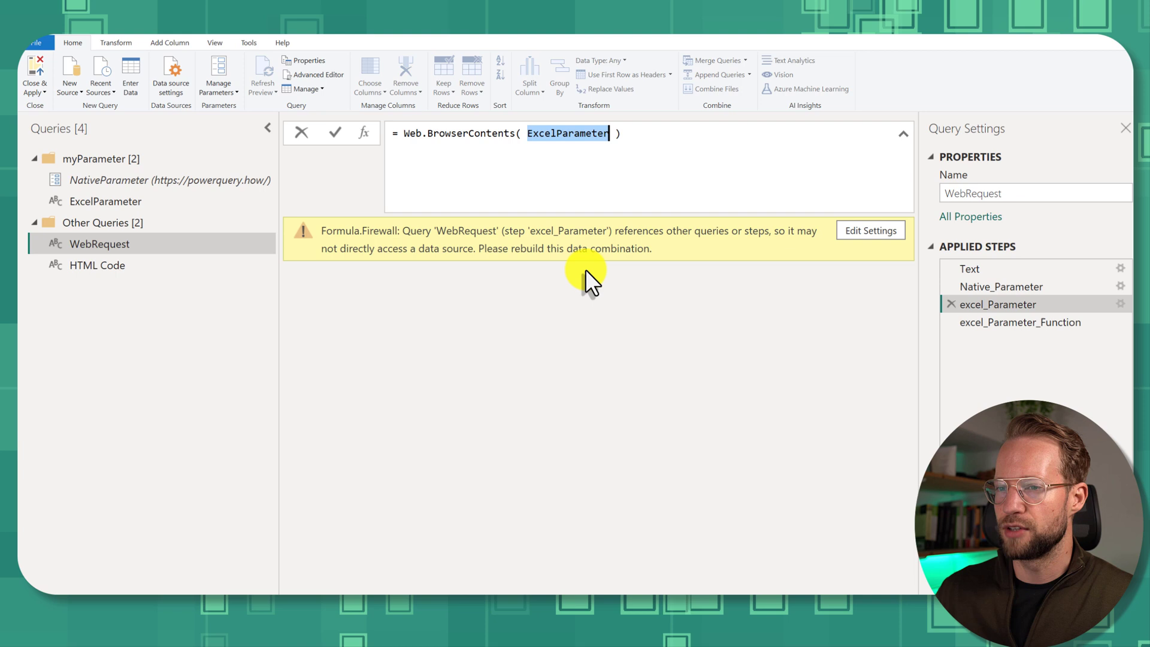
click(520, 291)
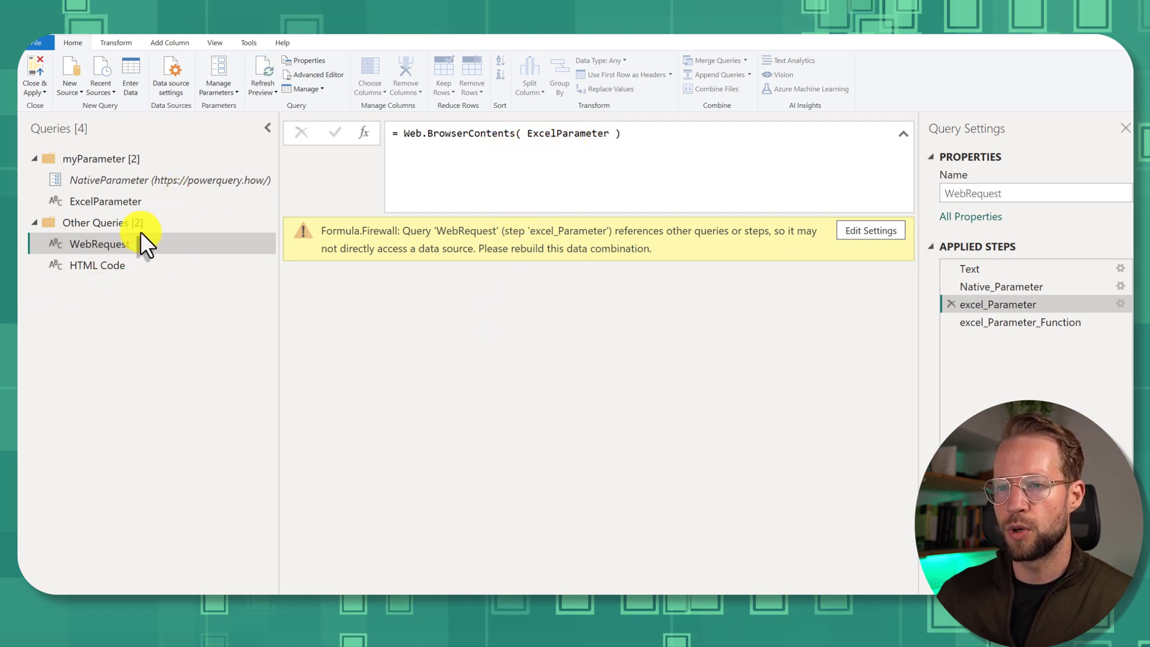
Duplicate the ExcelParameter query and rename the copy to ExcelParameterFunction
click(129, 204)
right_click(126, 206)
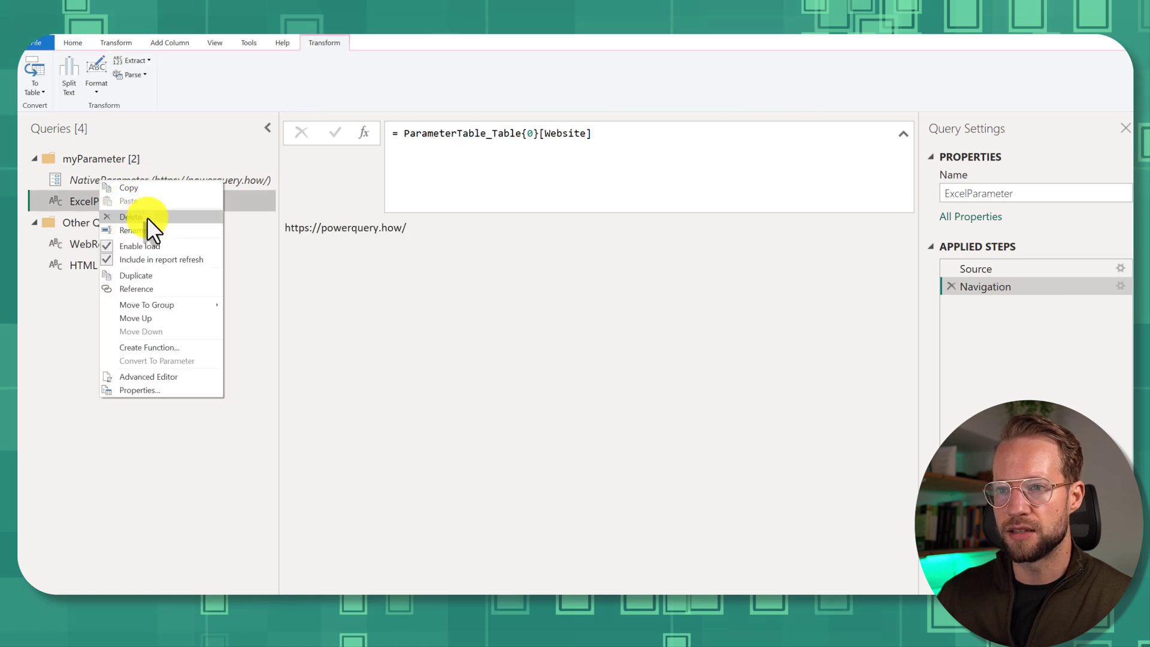
click(159, 273)
double_click(139, 217)
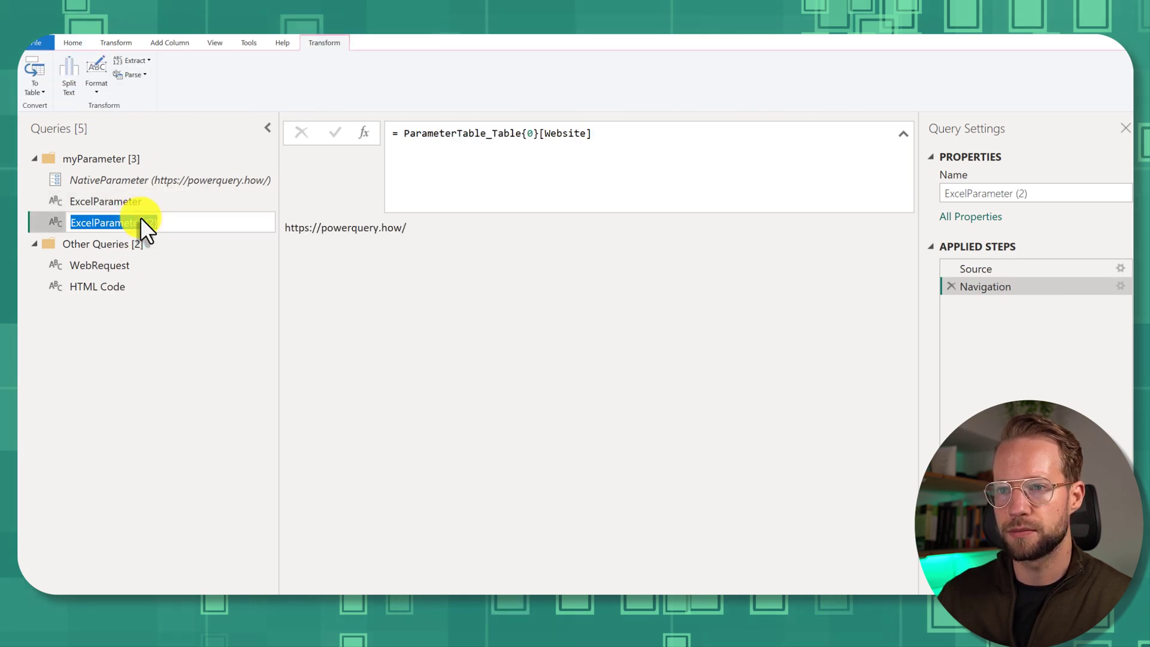
click(140, 217)
drag(179, 221, 97, 221)
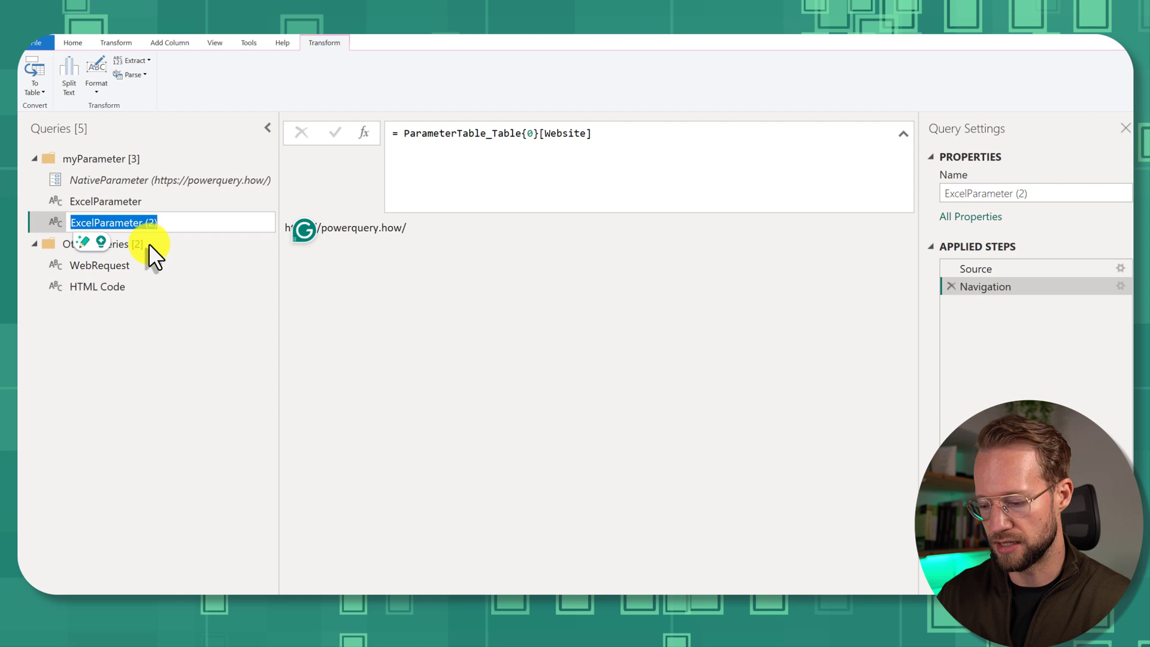
key(End)
key(BackSpace)
key(BackSpace)
key(BackSpace)
key(BackSpace)
text(Function)
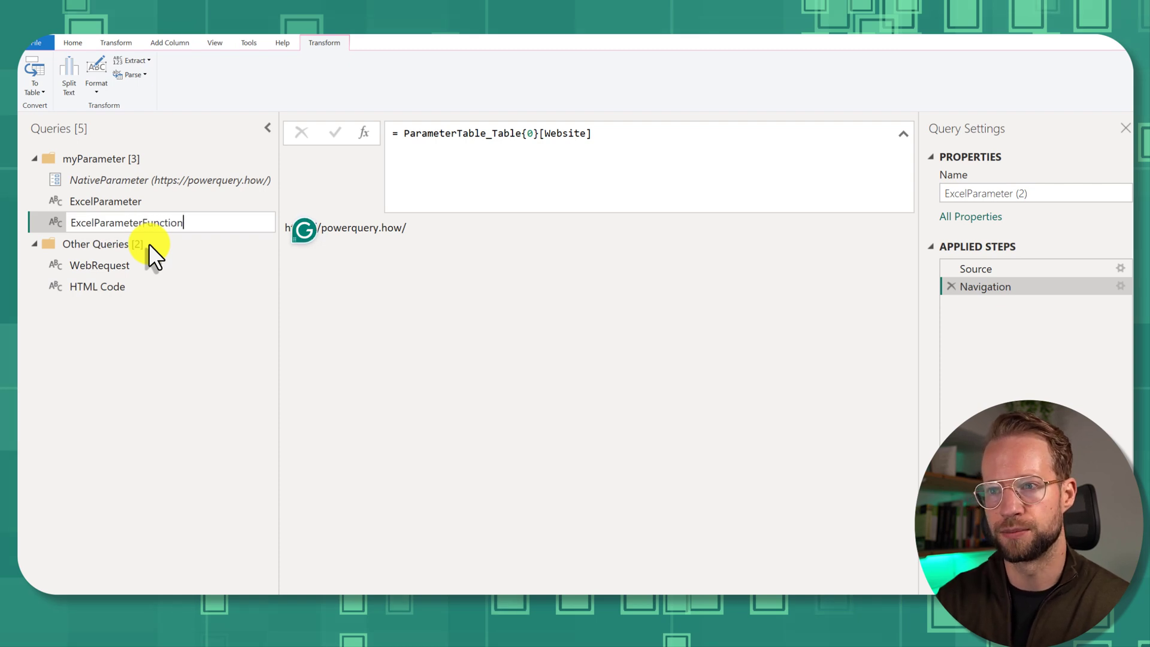
key(Return)
In Advanced Editor, add a new step myFunction = () => Website after the Website line
click(70, 41)
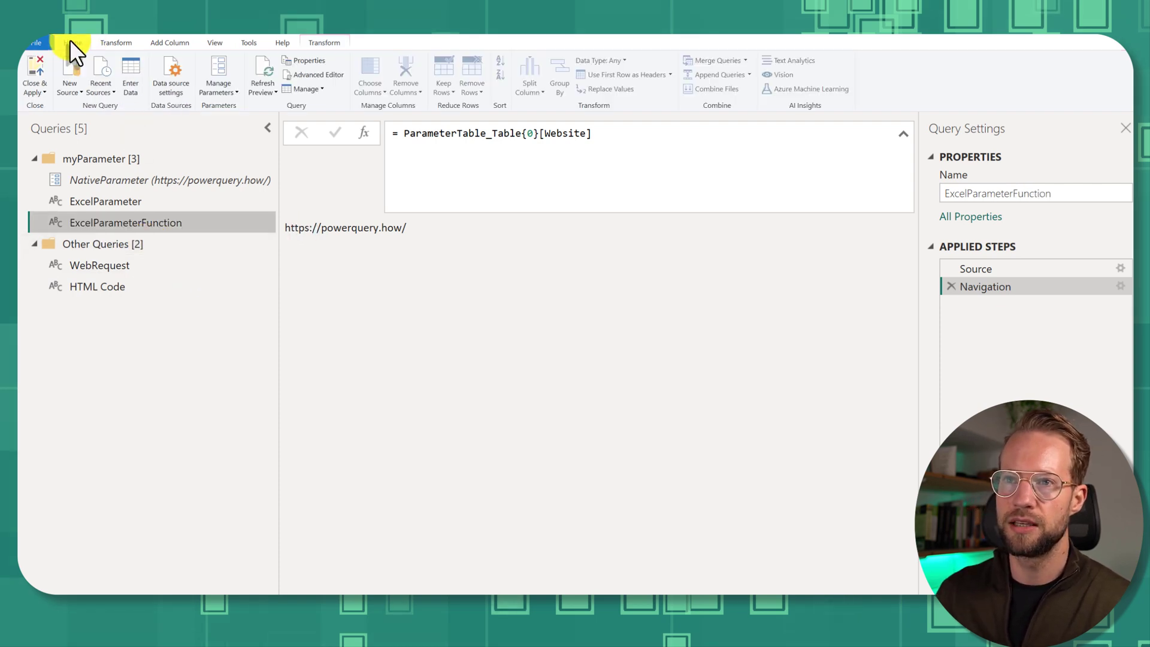
click(313, 75)
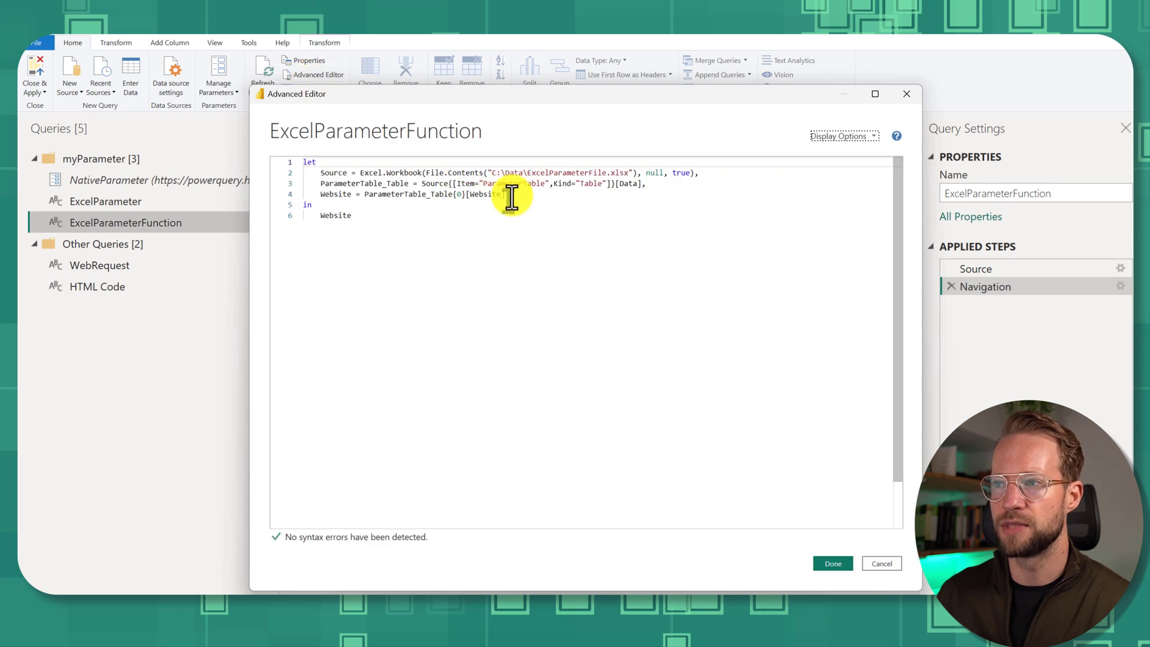
click(523, 196)
key(ctrl+plus)
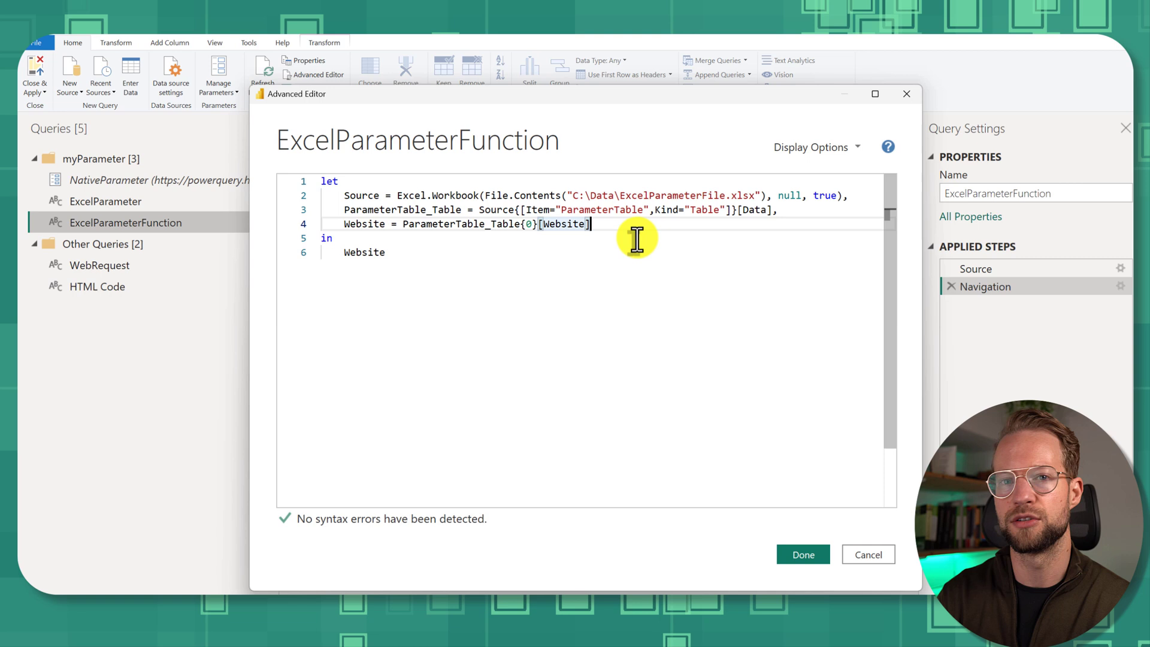
text(,)
key(Return)
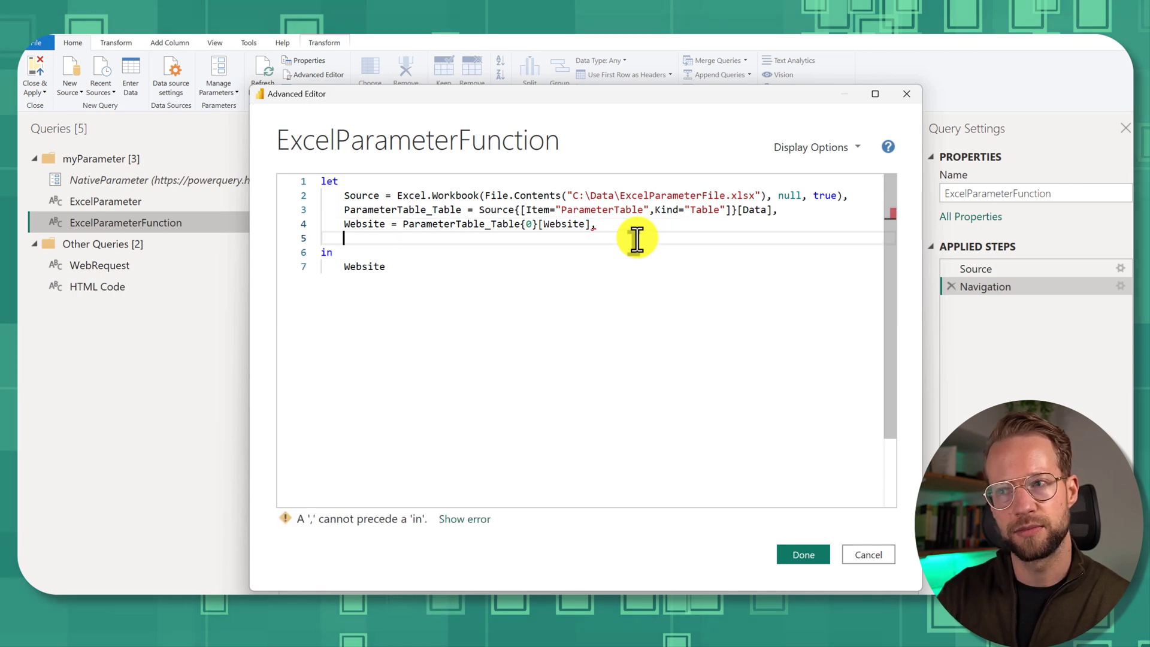
text(myFunc)
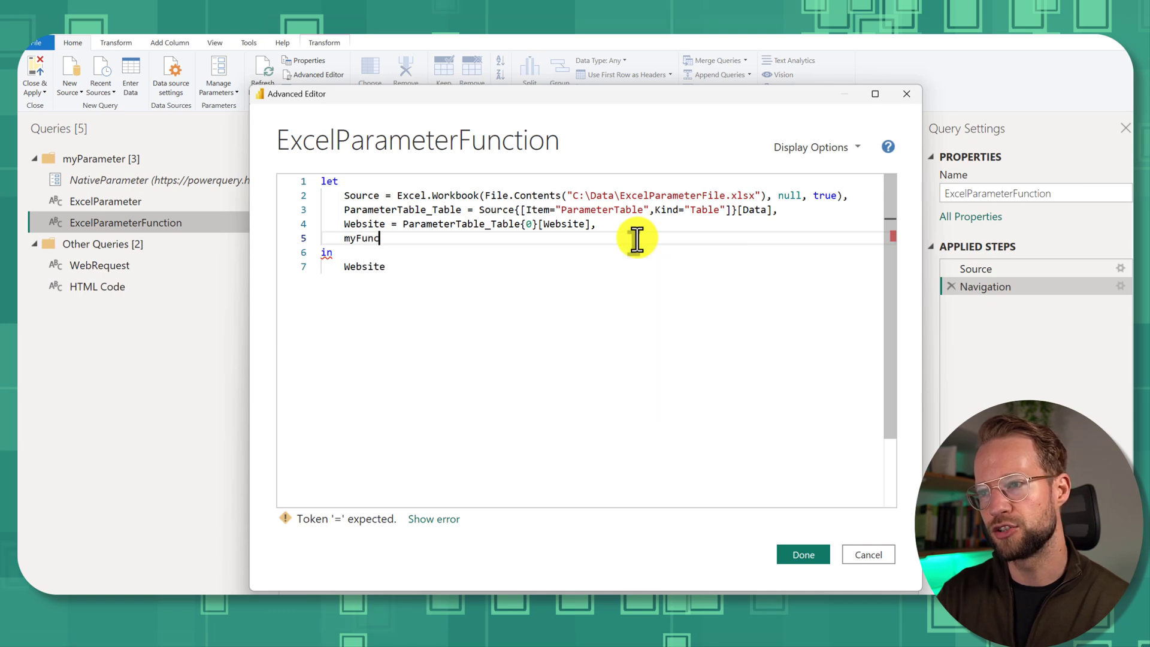
text(ition =)
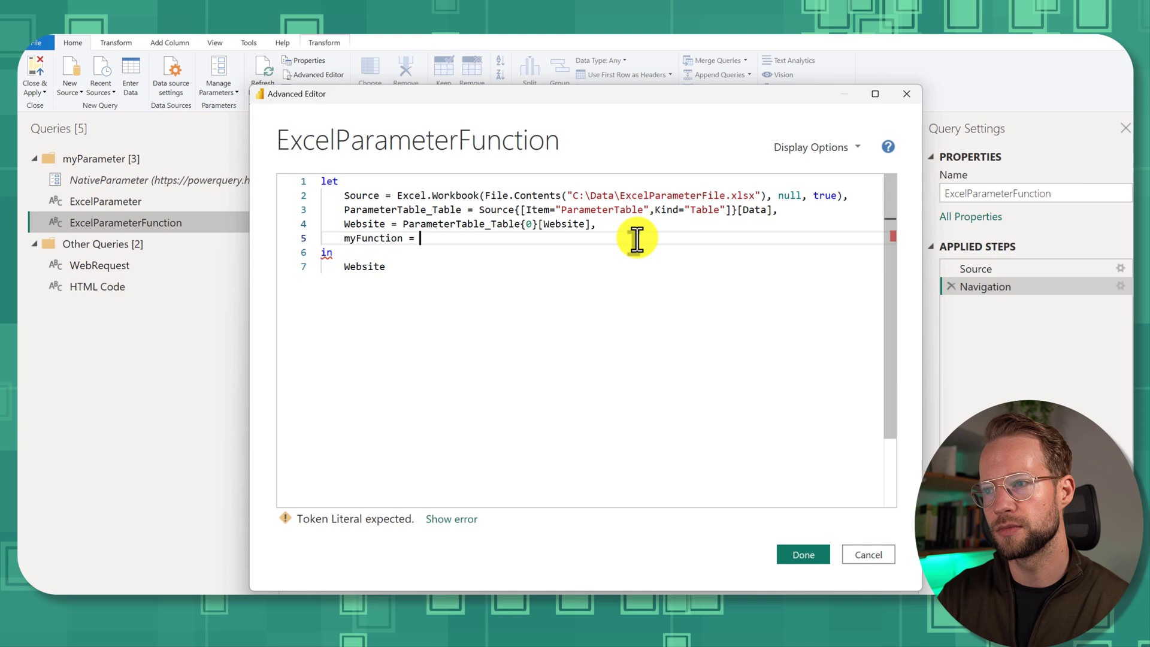
text( ())
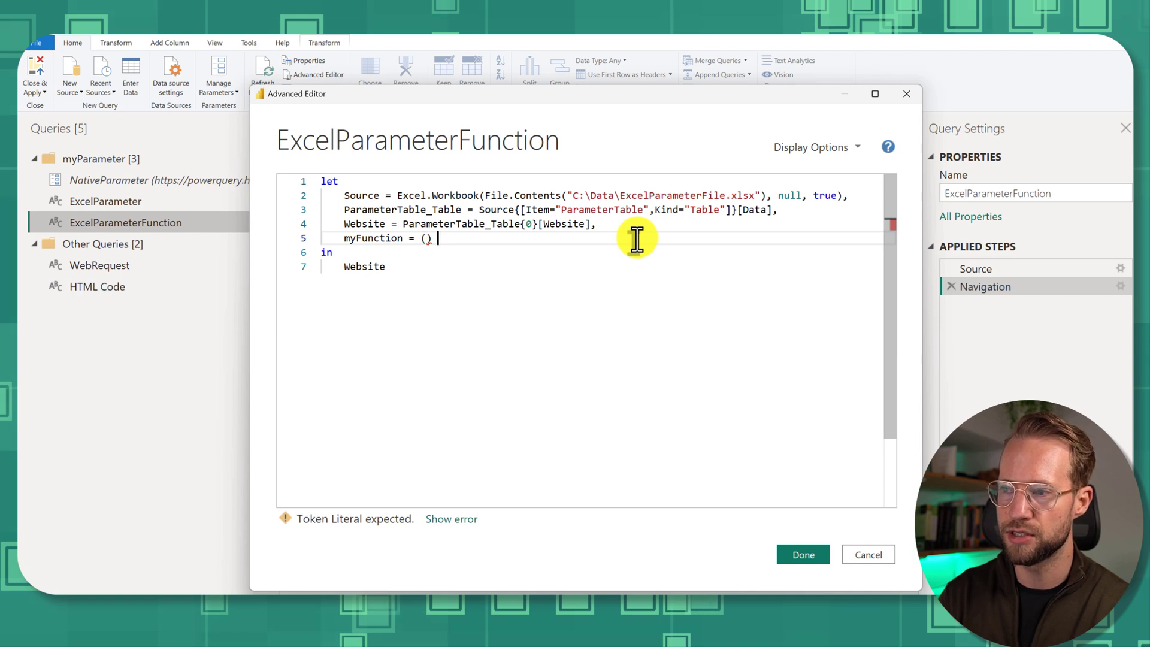
text(=>)
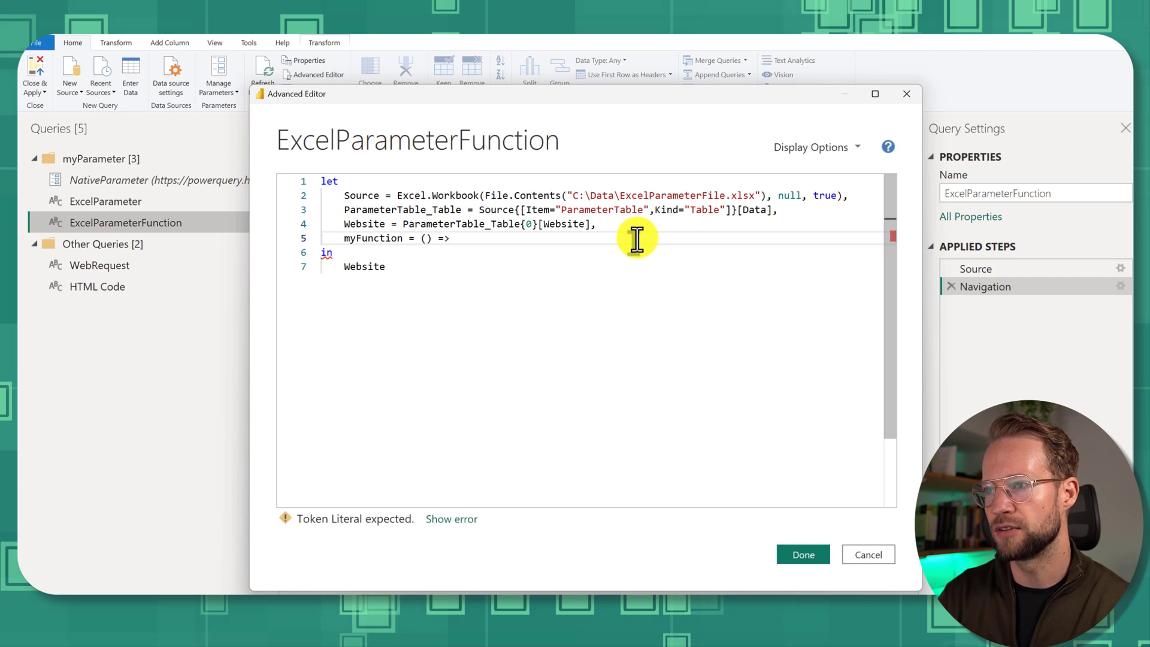
text( Website)
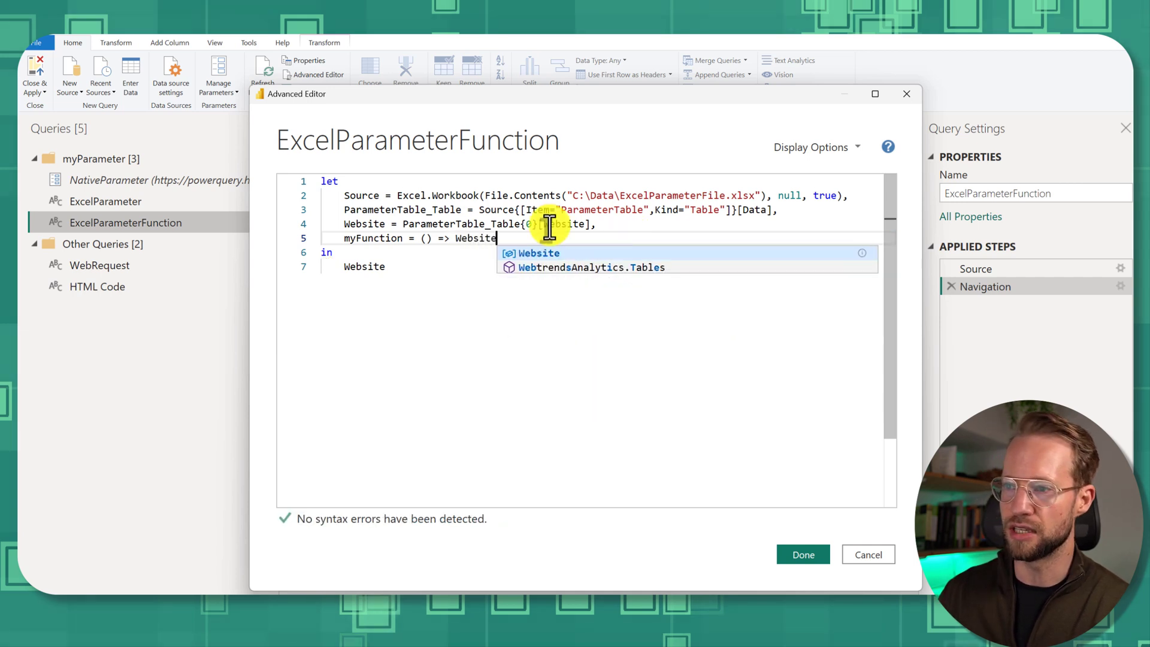
Make the query return myFunction instead of Website after 'in'
double_click(374, 238)
key(ctrl+c)
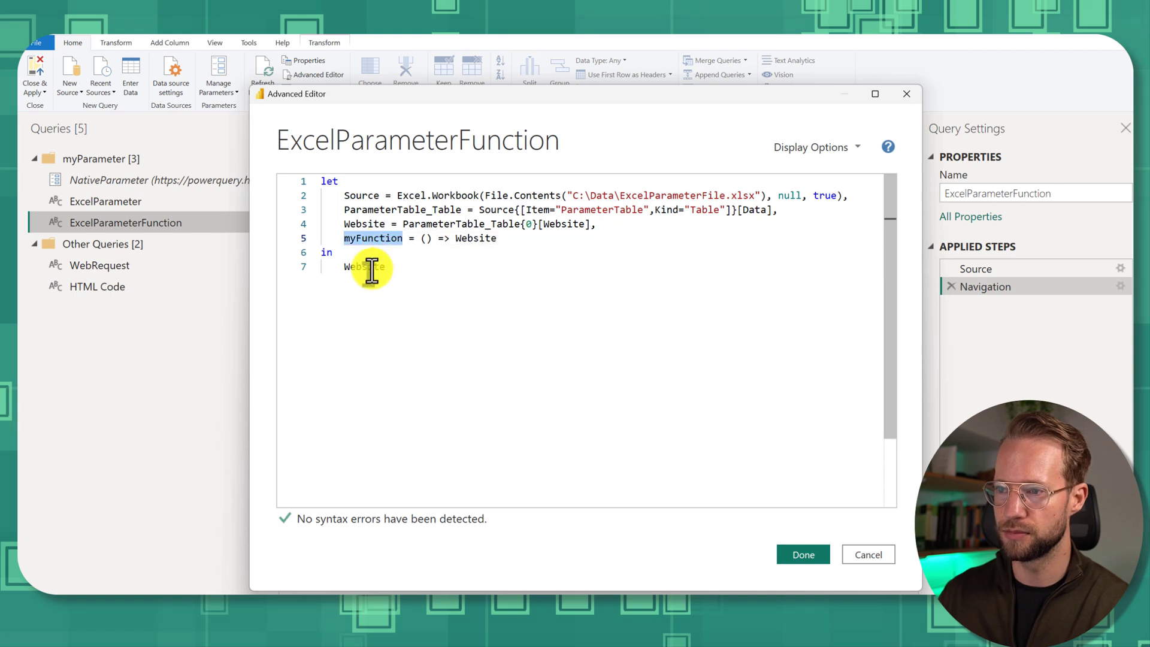
double_click(369, 266)
key(ctrl+v)
drag(521, 236, 296, 238)
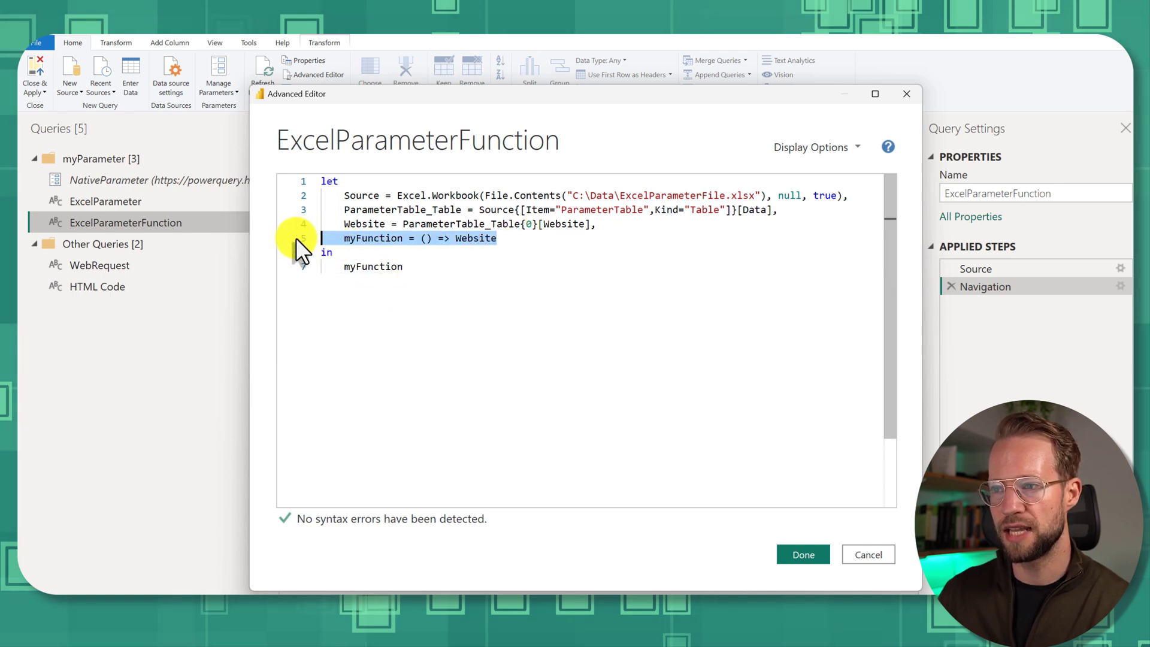
click(476, 240)
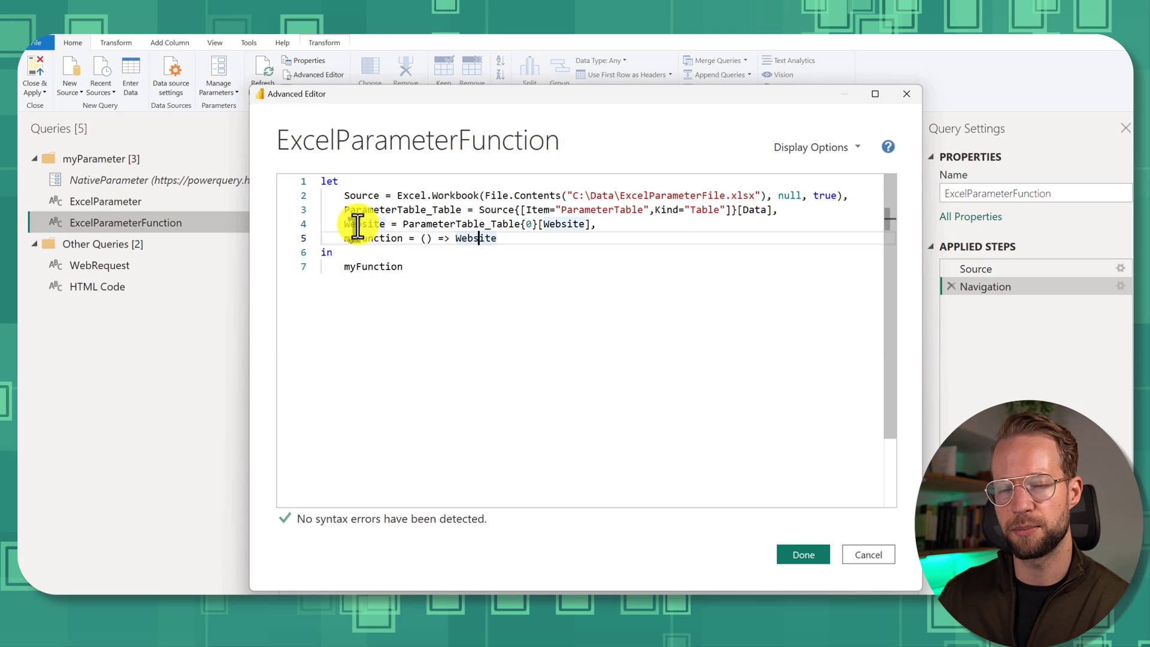
Save the ExcelParameterFunction code and review WebRequest's erroring excel_Parameter formula
click(788, 553)
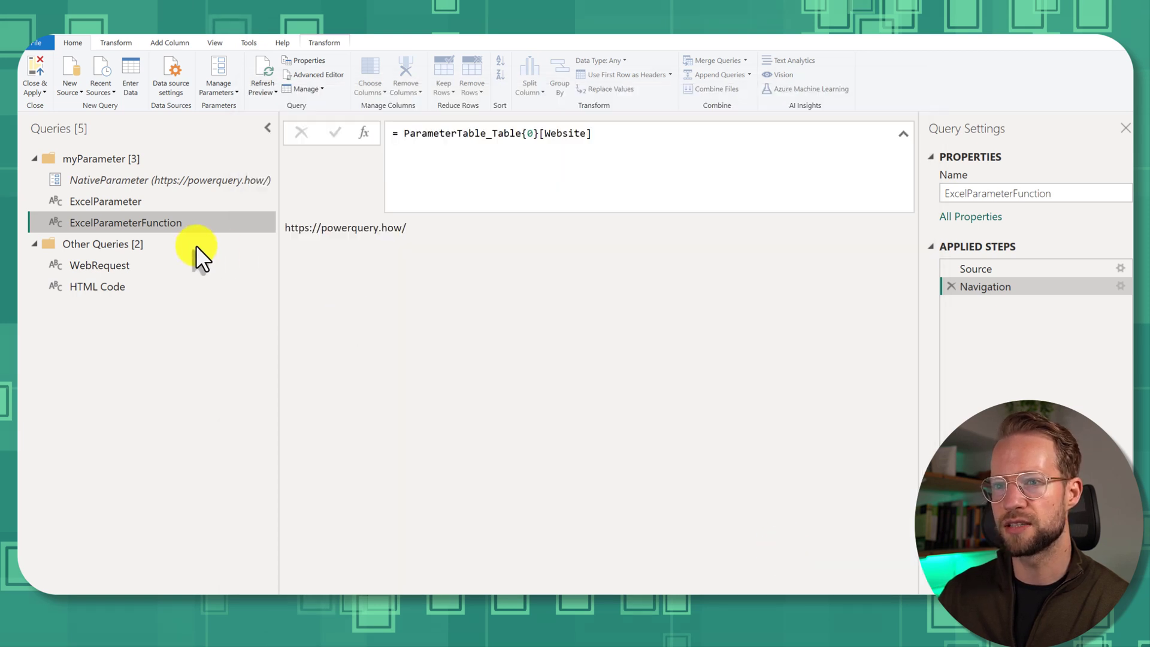
double_click(127, 224)
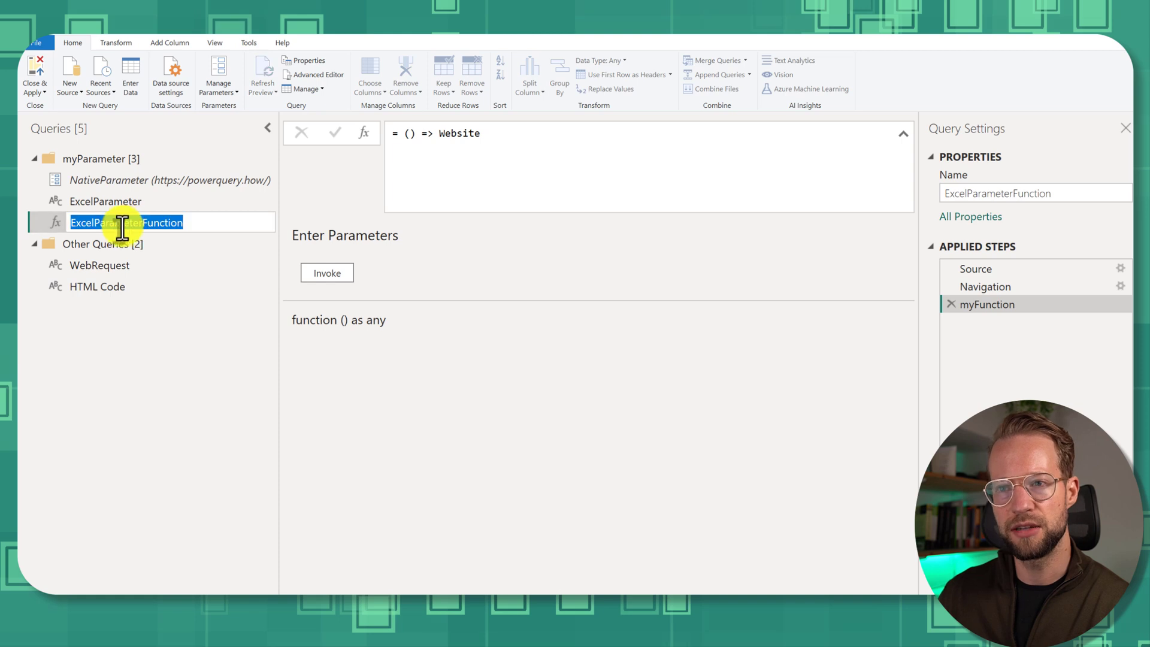
key(Escape)
click(121, 267)
click(1019, 305)
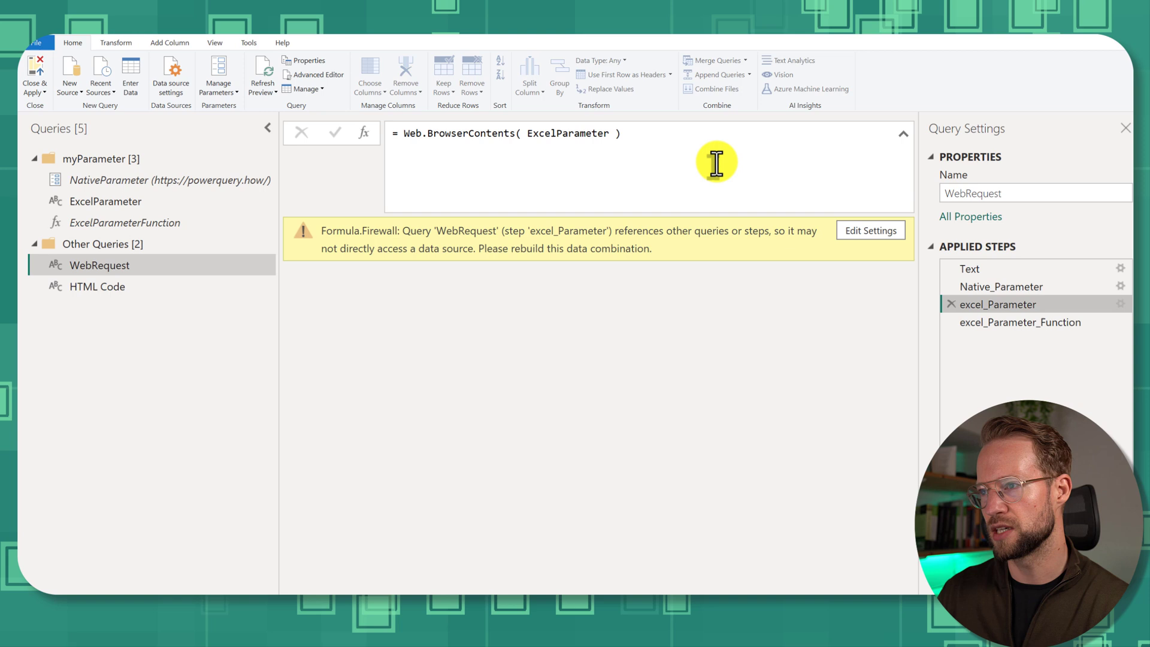
drag(716, 162, 324, 117)
Set excel_Parameter_Function to Web.BrowserContents( ExcelParameterFunction() ) and compare it with excel_Parameter
click(1042, 322)
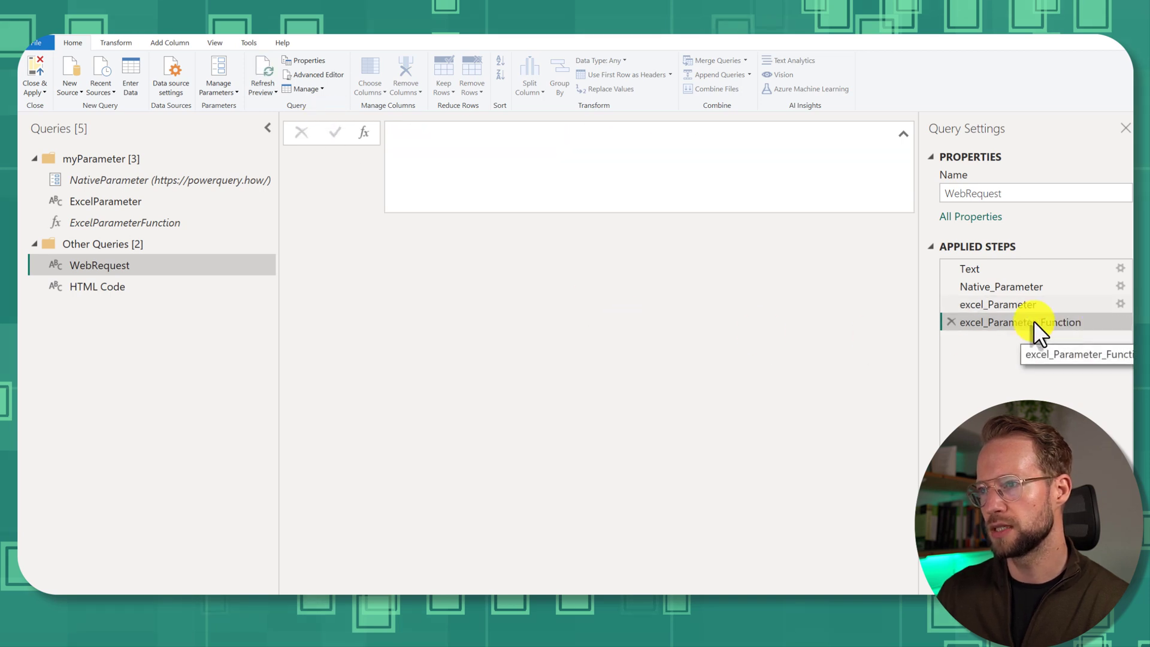
click(650, 188)
key(ctrl+v)
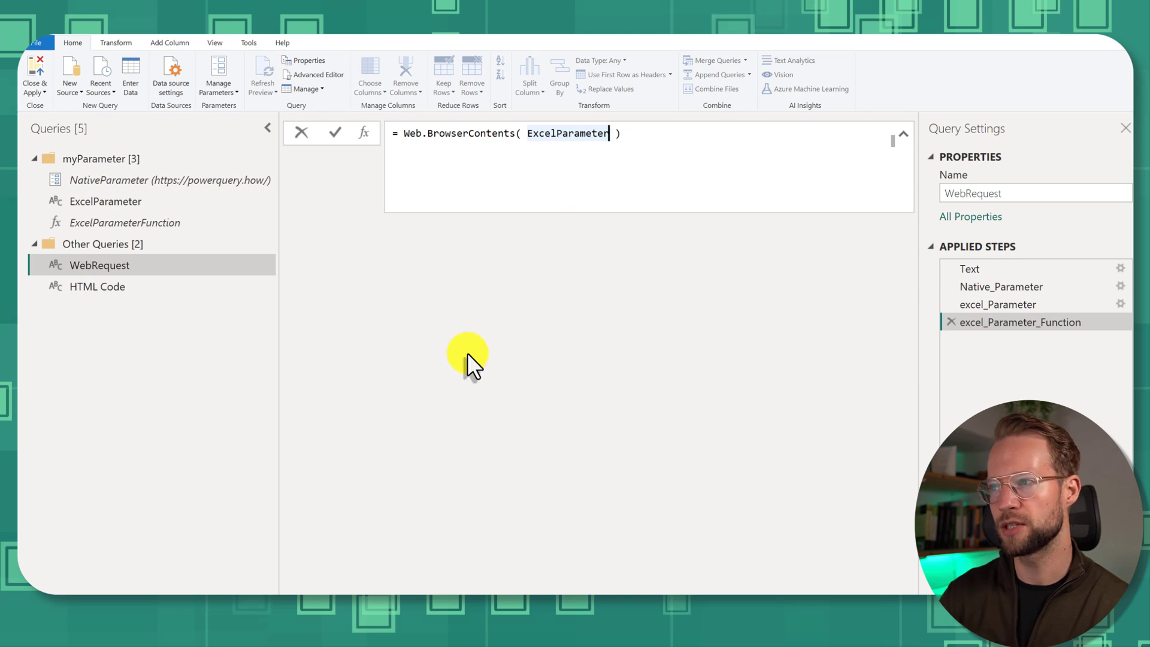
text(Function)
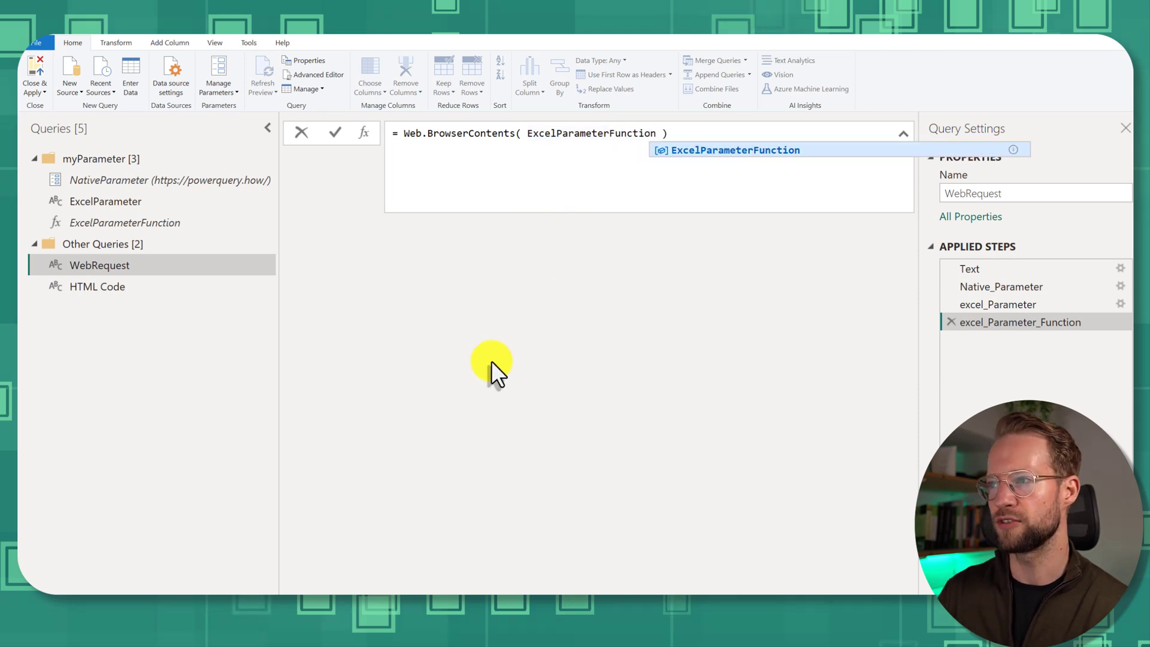
key(Return)
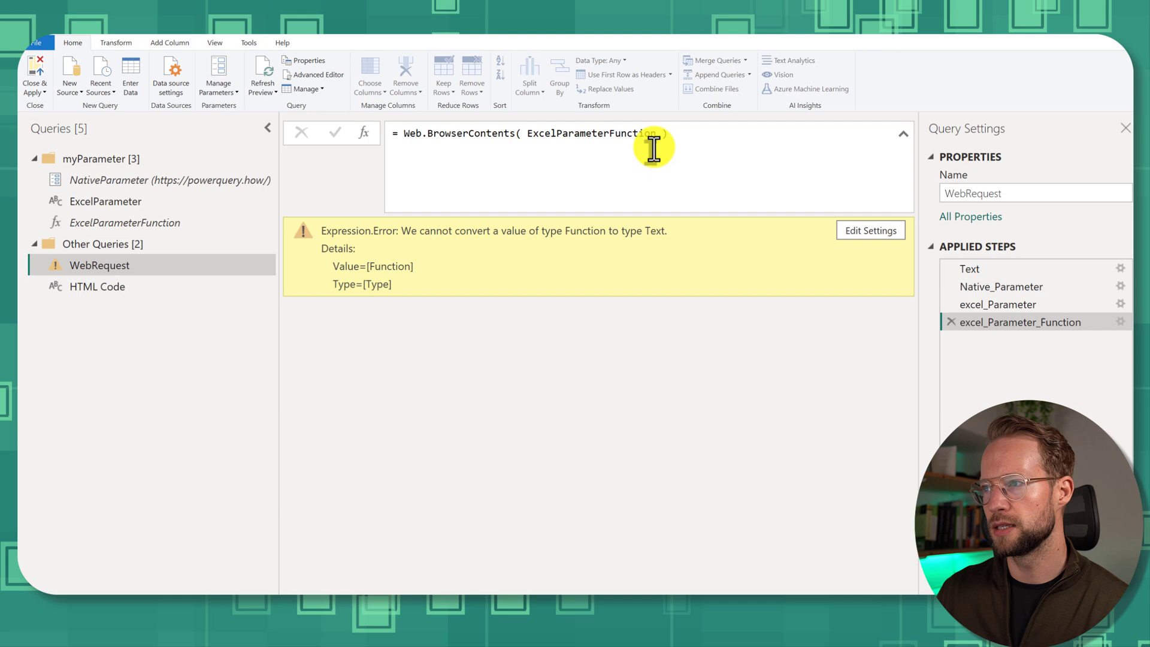
click(655, 136)
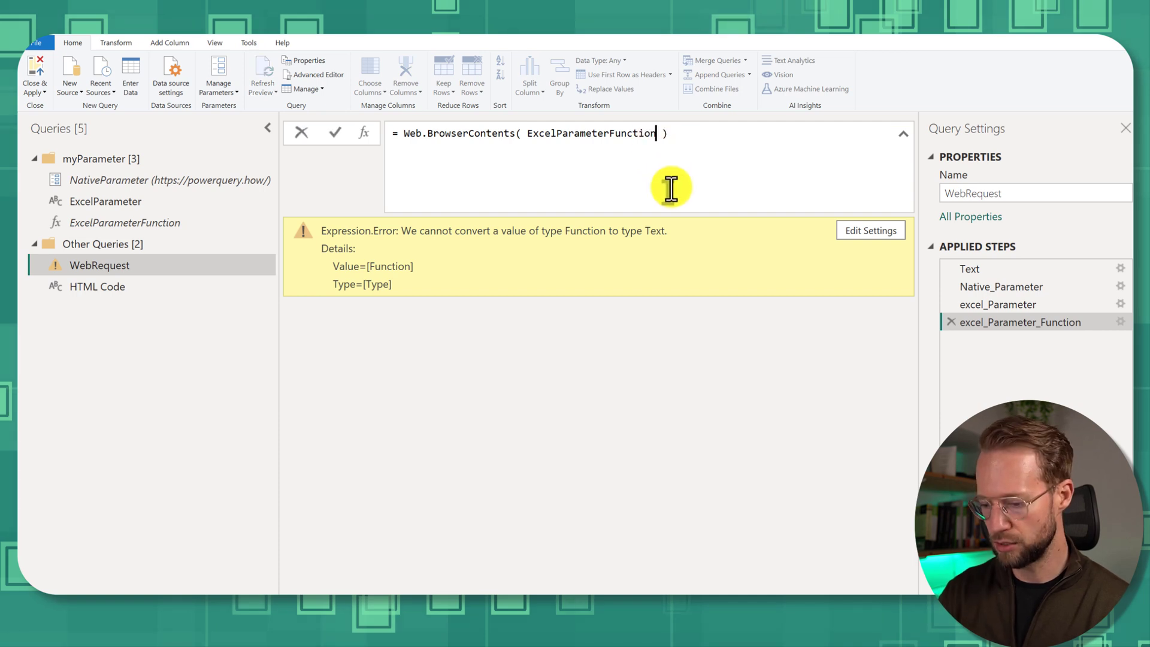
text(())
key(Return)
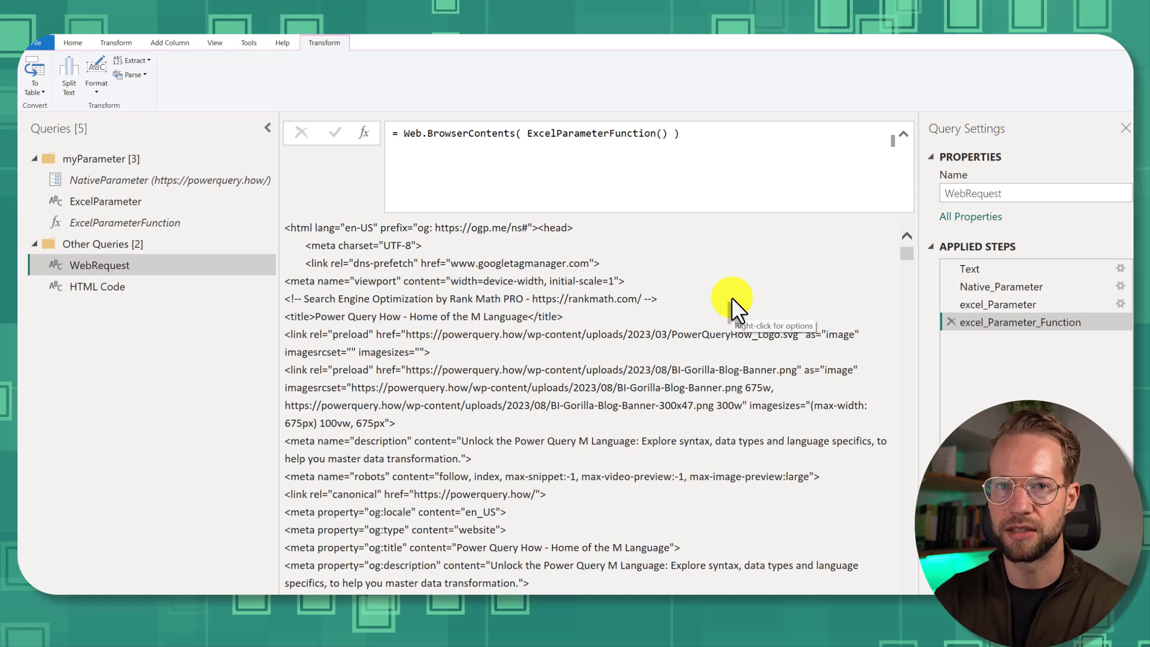
click(1051, 304)
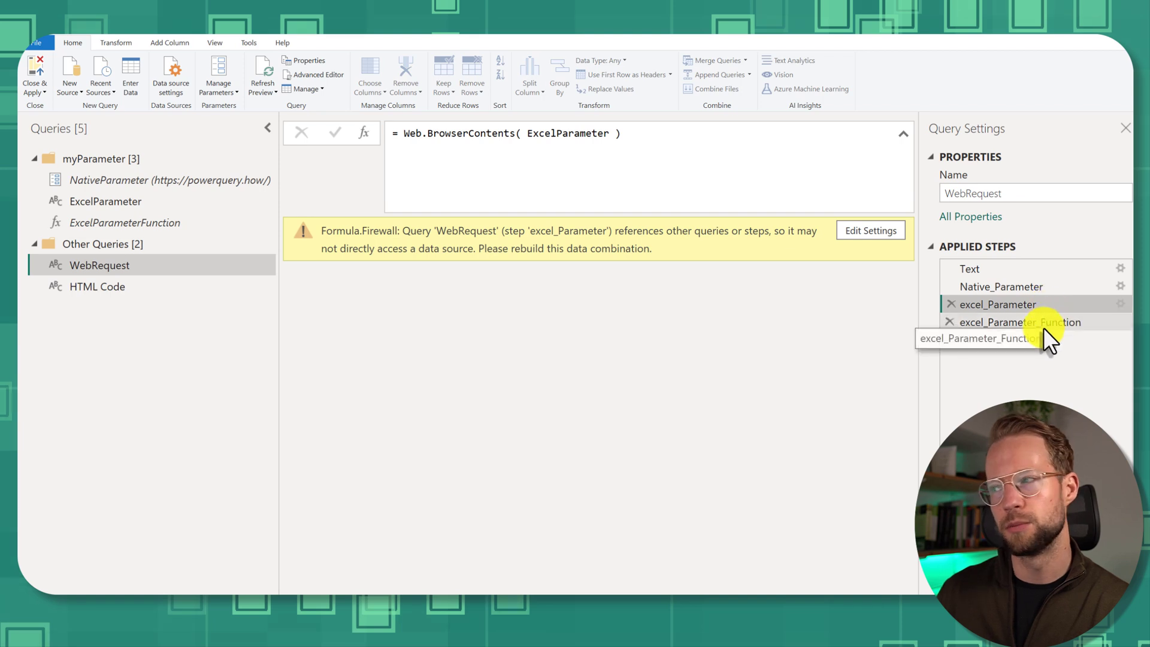
click(1030, 322)
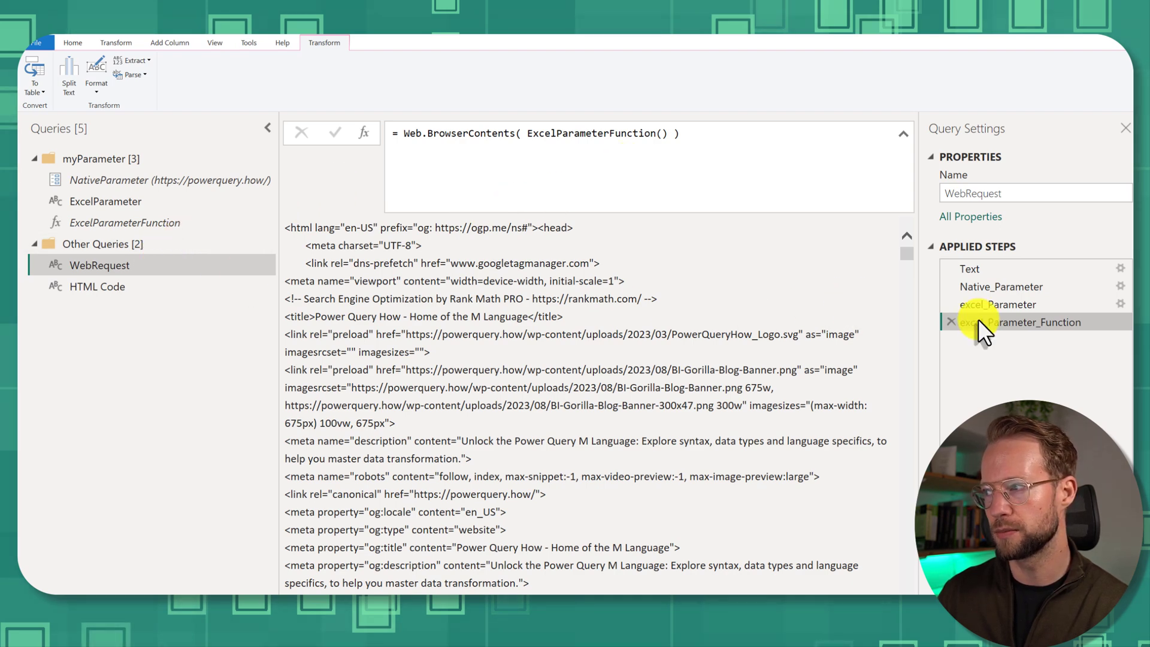
Select the excel_Parameter step to view its remaining Formula.Firewall data-combination error
click(1005, 305)
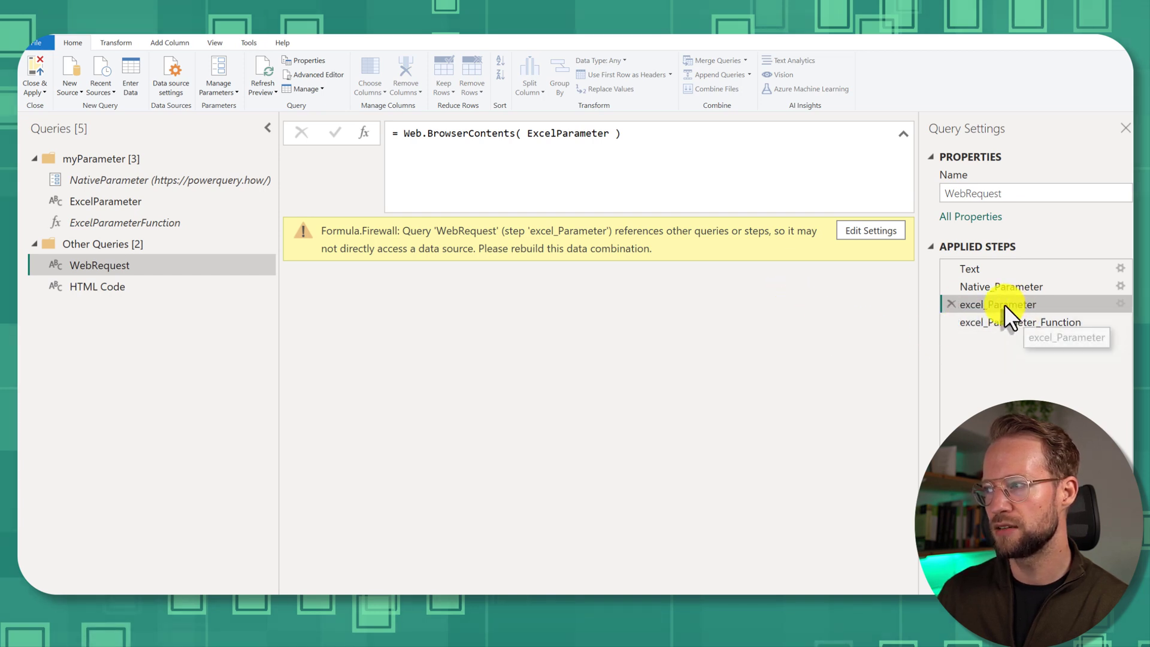
Review the ExcelParameter query's M code in Advanced Editor and close it without changes
click(121, 200)
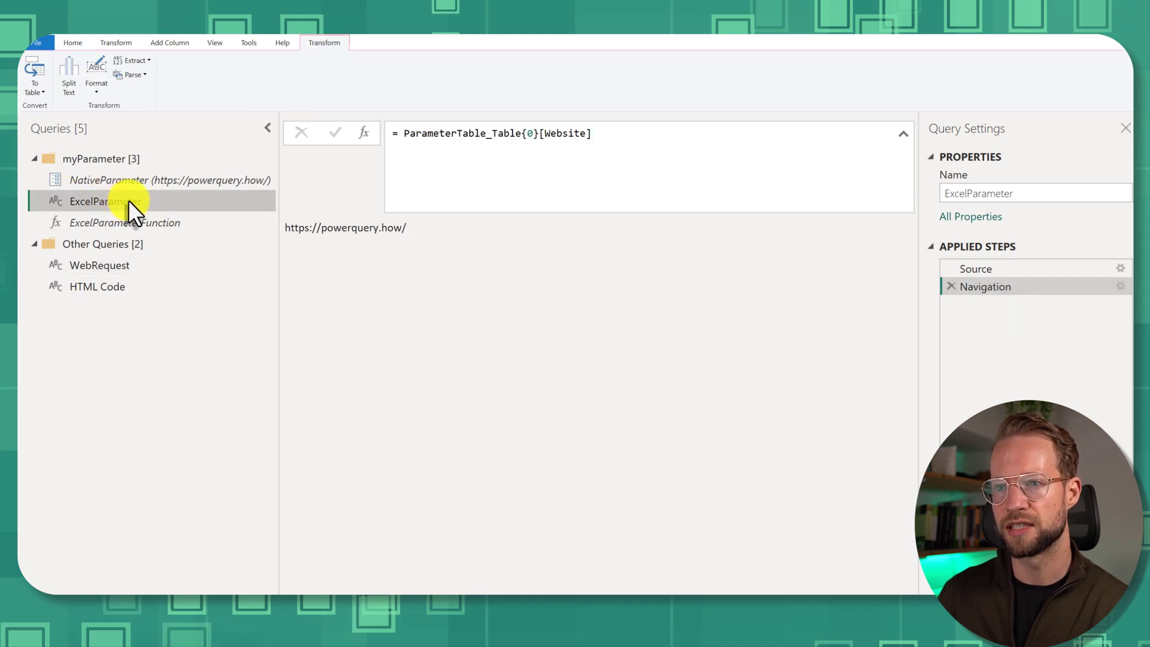
click(74, 42)
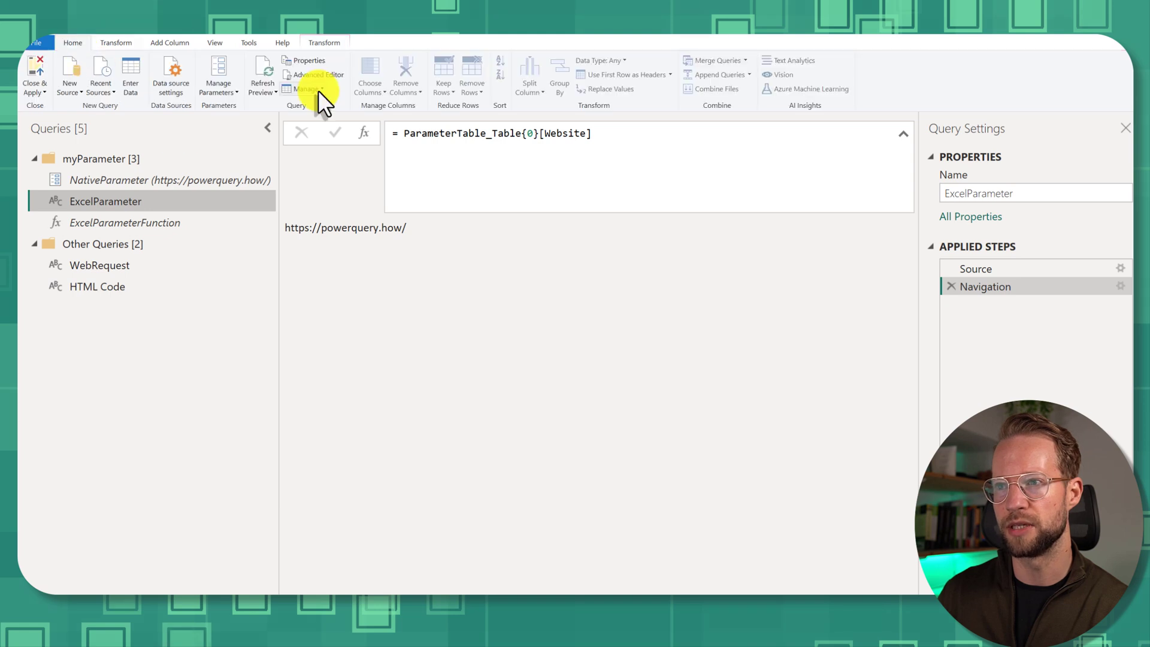
click(316, 74)
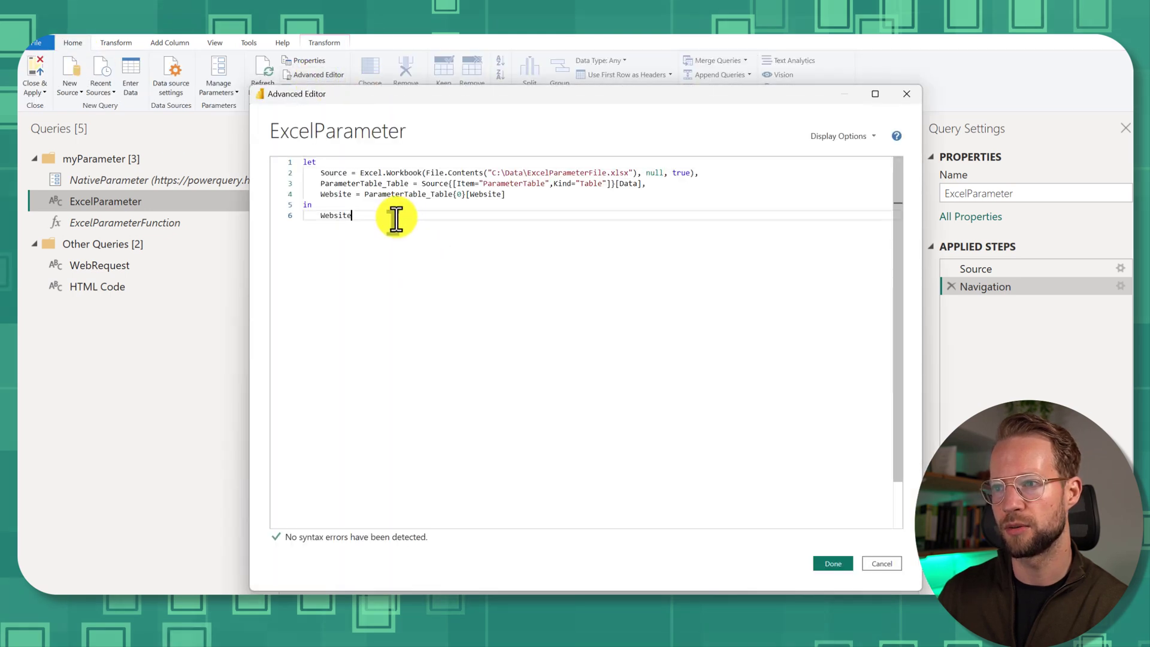
drag(391, 218, 280, 159)
key(ctrl+c)
click(496, 244)
click(903, 94)
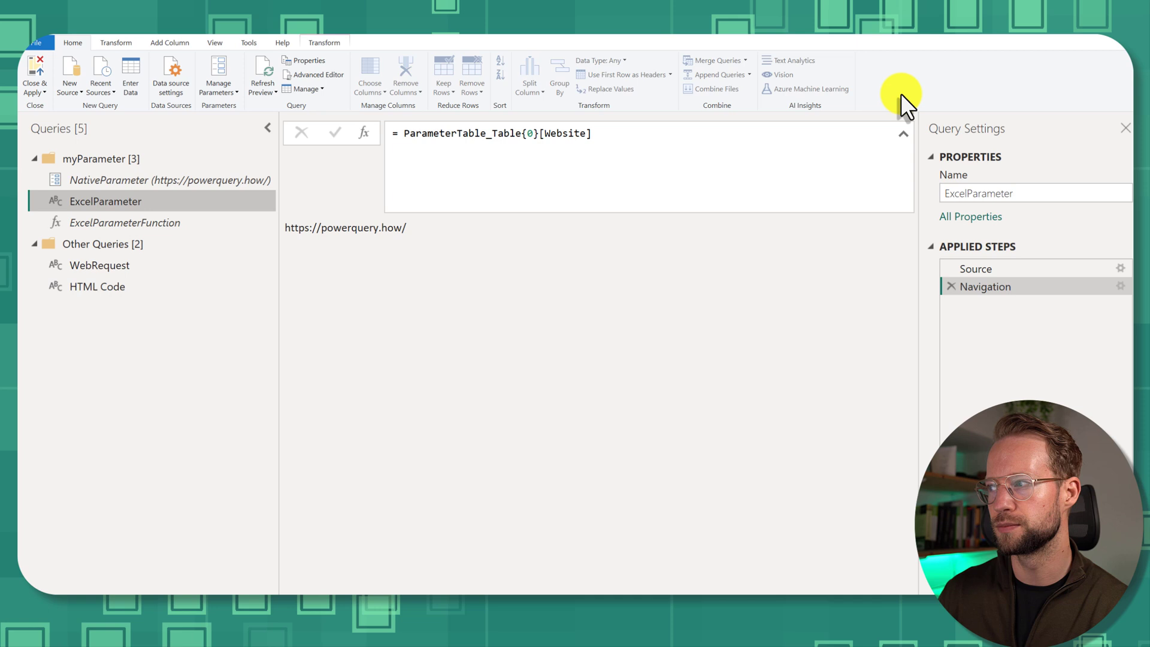
Open the WebRequest query's M code in the Advanced Editor
click(128, 263)
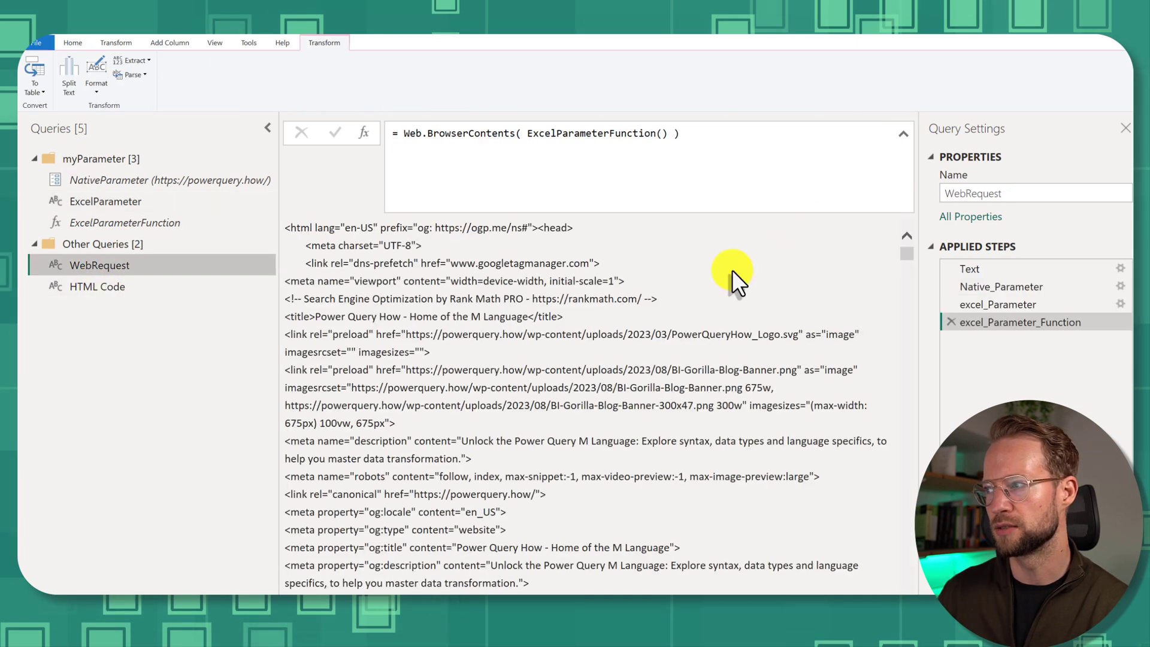
click(73, 43)
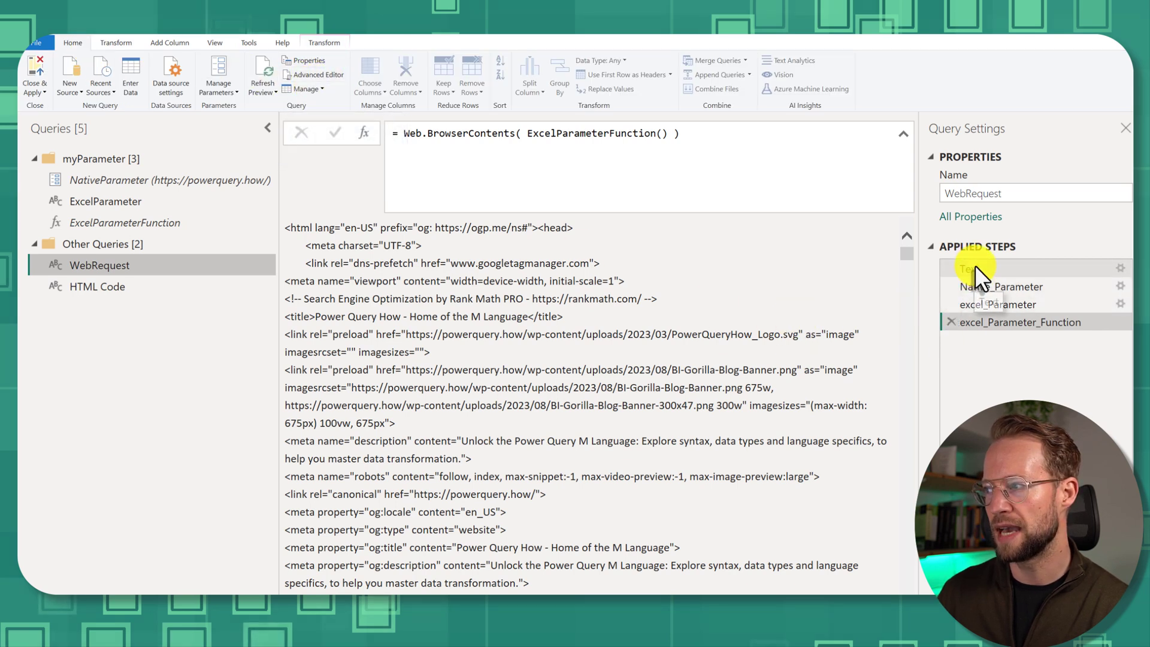
drag(975, 265, 991, 257)
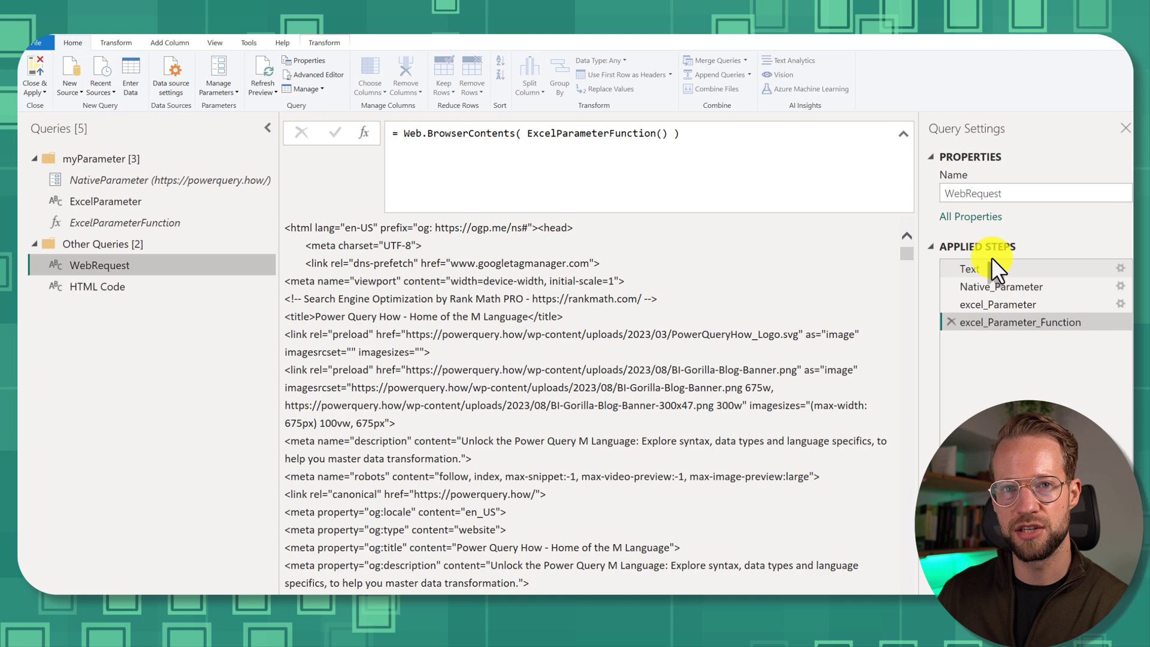
click(313, 74)
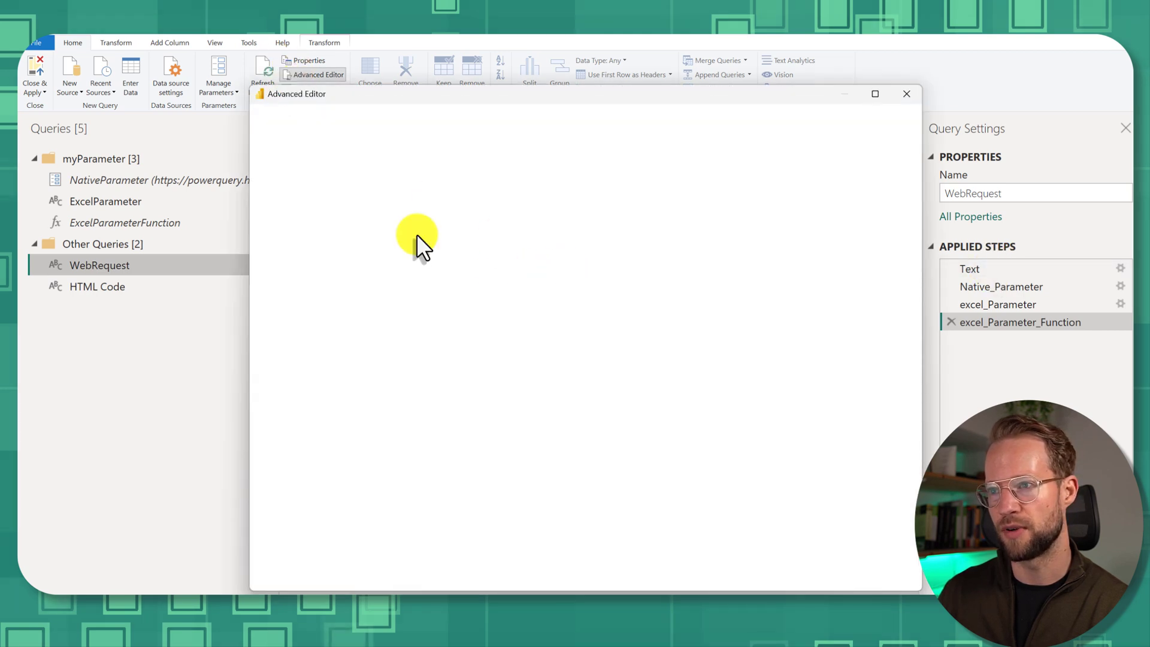
Paste the Excel.Workbook lookup code on a new line after let and indent it
key(Return)
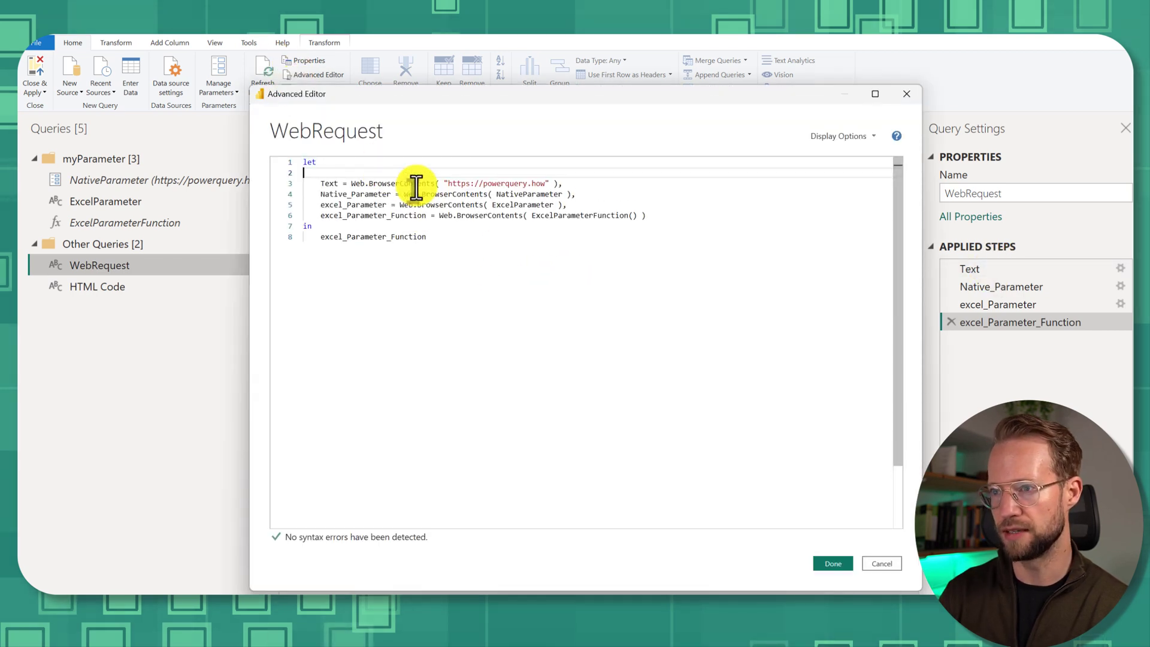
key(ctrl+v)
drag(324, 217, 277, 171)
key(Tab)
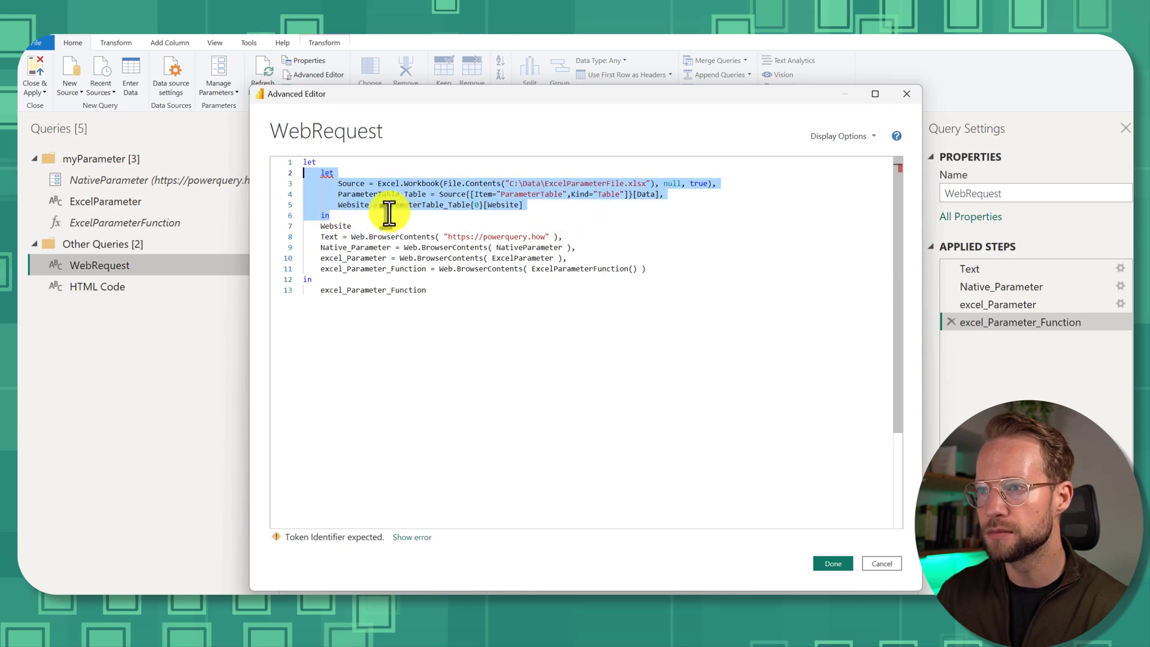
Name the pasted block 'MyExcelParameter =' and indent its nested let…in block
click(329, 161)
key(Return)
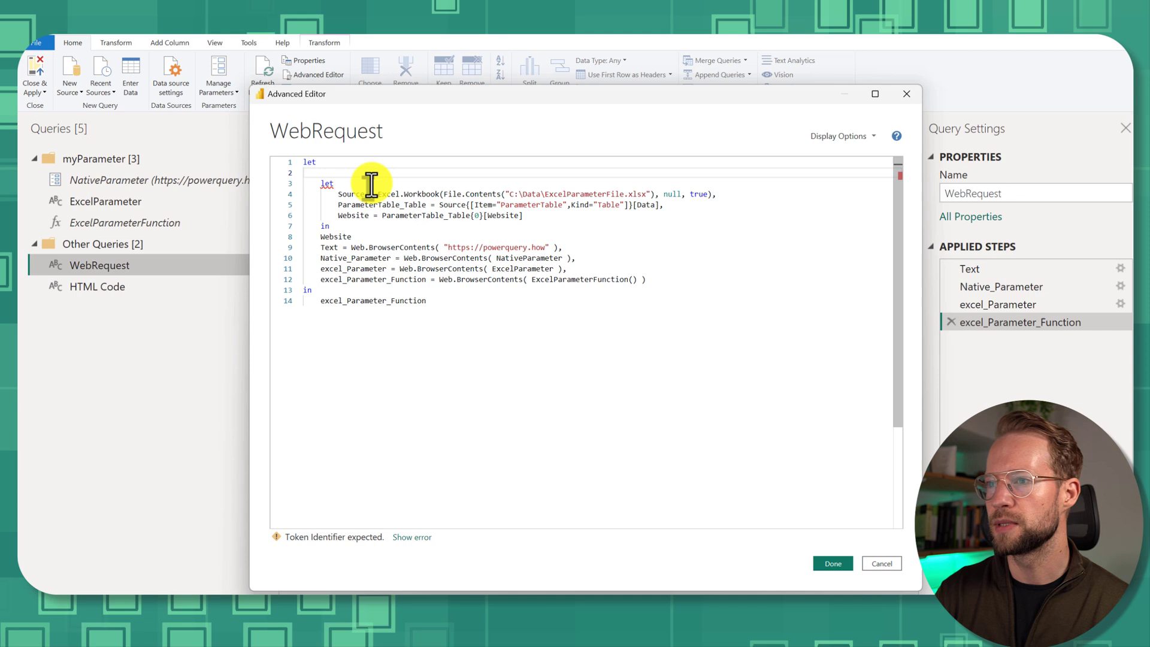
text(MyParamet)
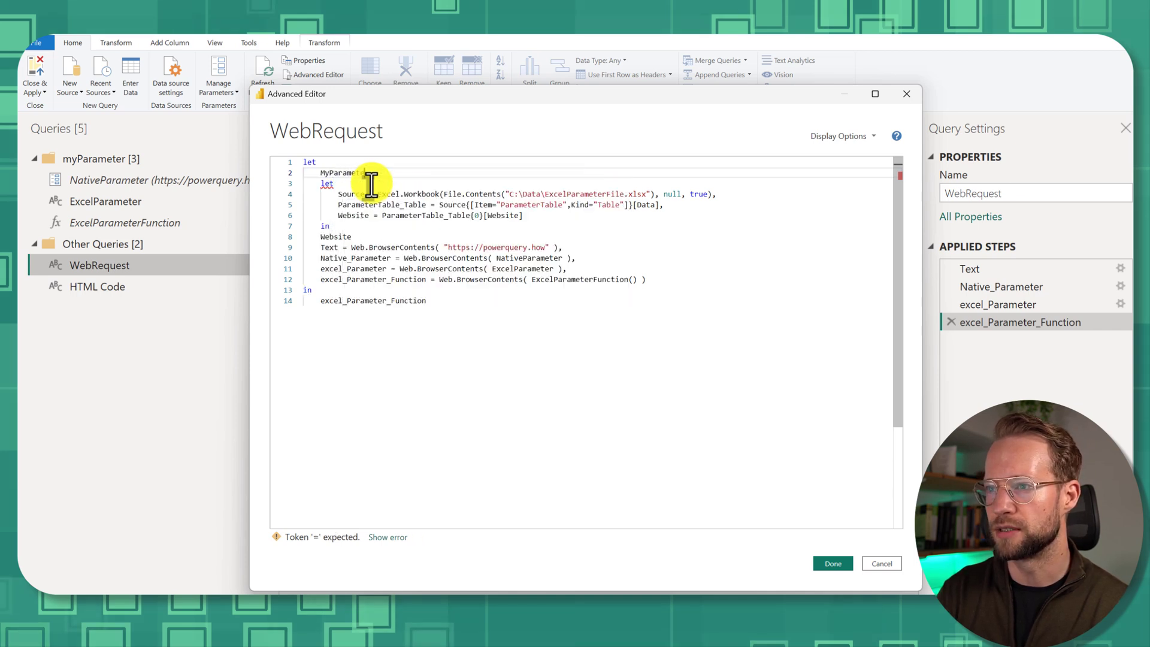
key(ctrl+BackSpace)
text(MyExc)
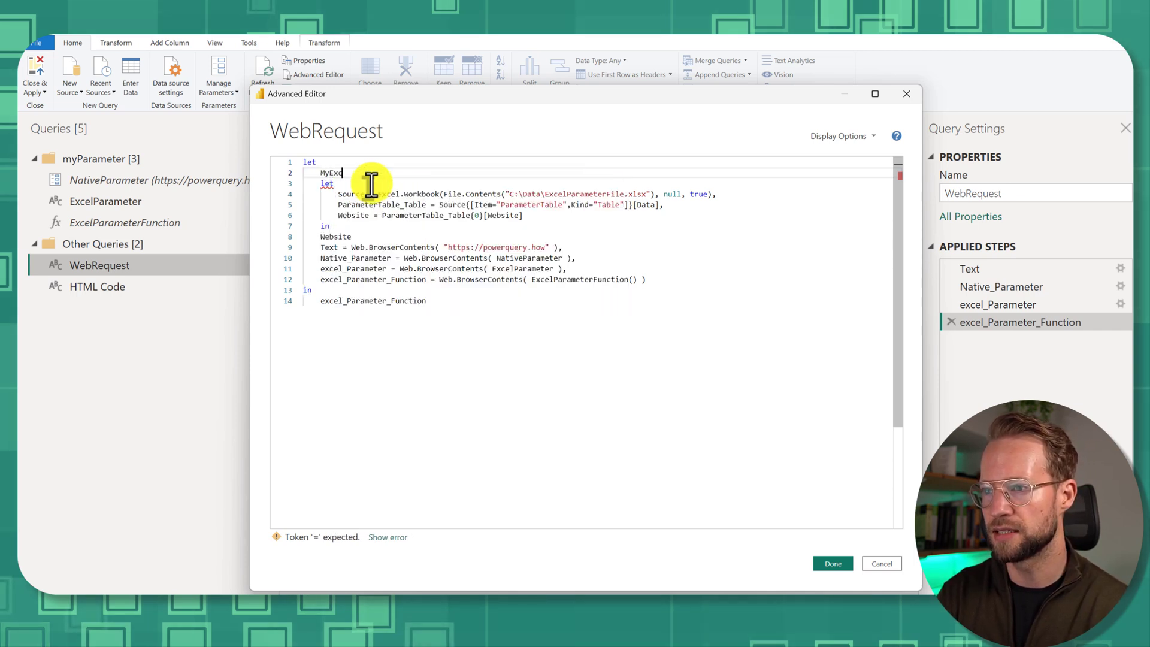
text(elParameter =)
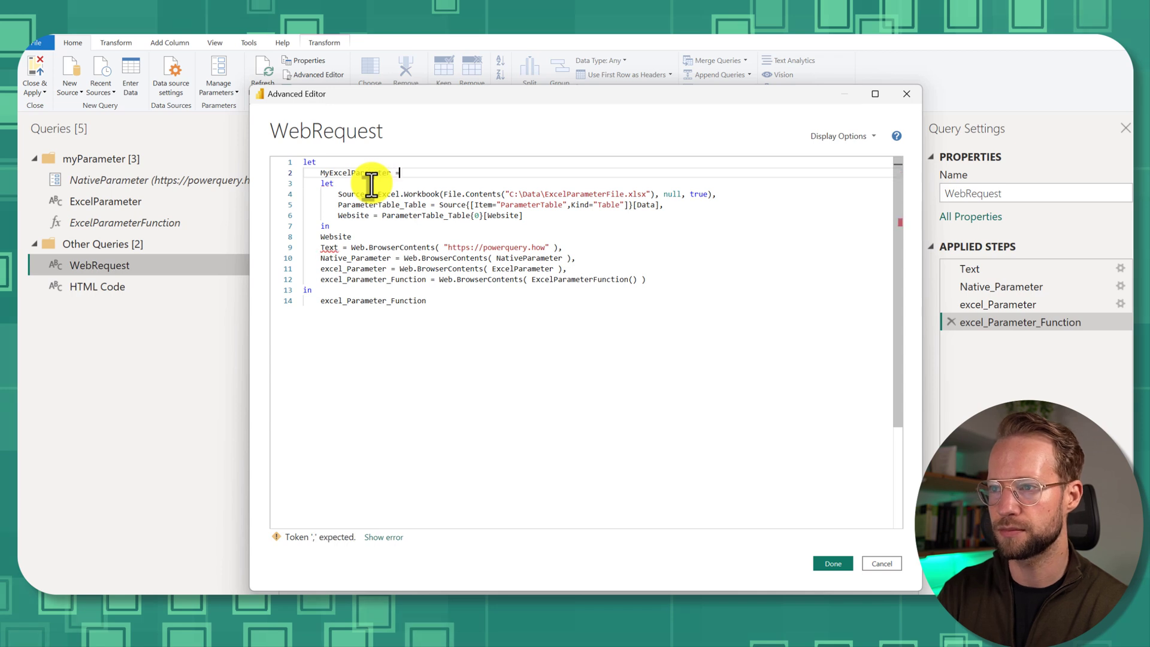
drag(330, 227, 286, 180)
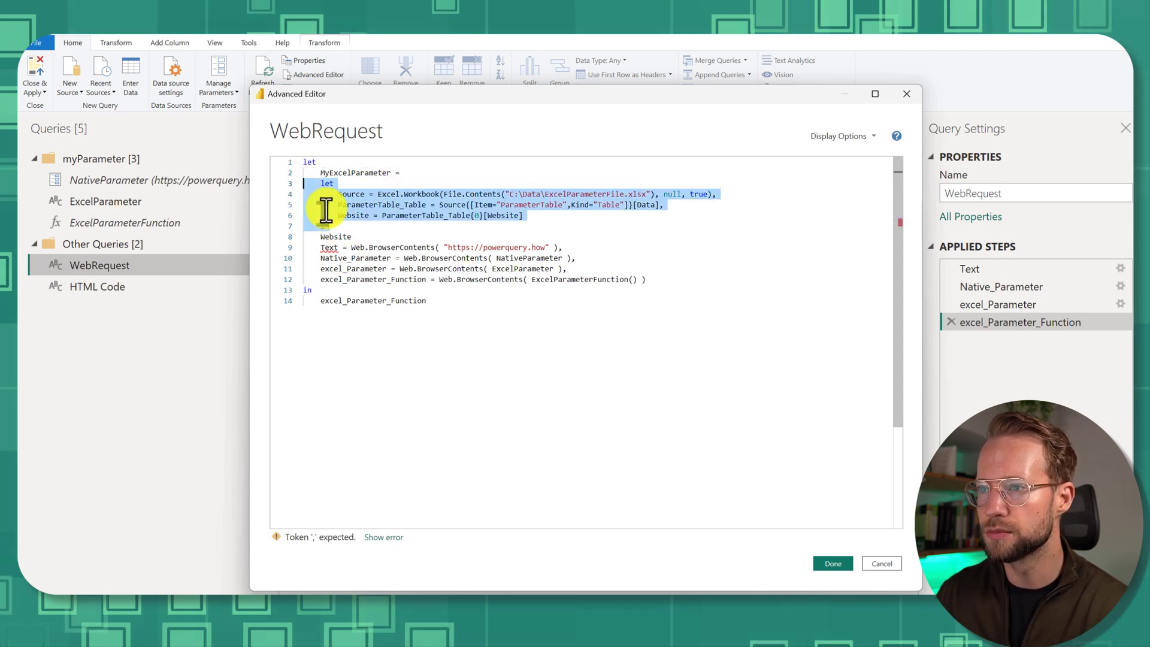
key(Tab)
Indent the Website line, end the step with a comma, and save the code
click(321, 236)
key(Tab)
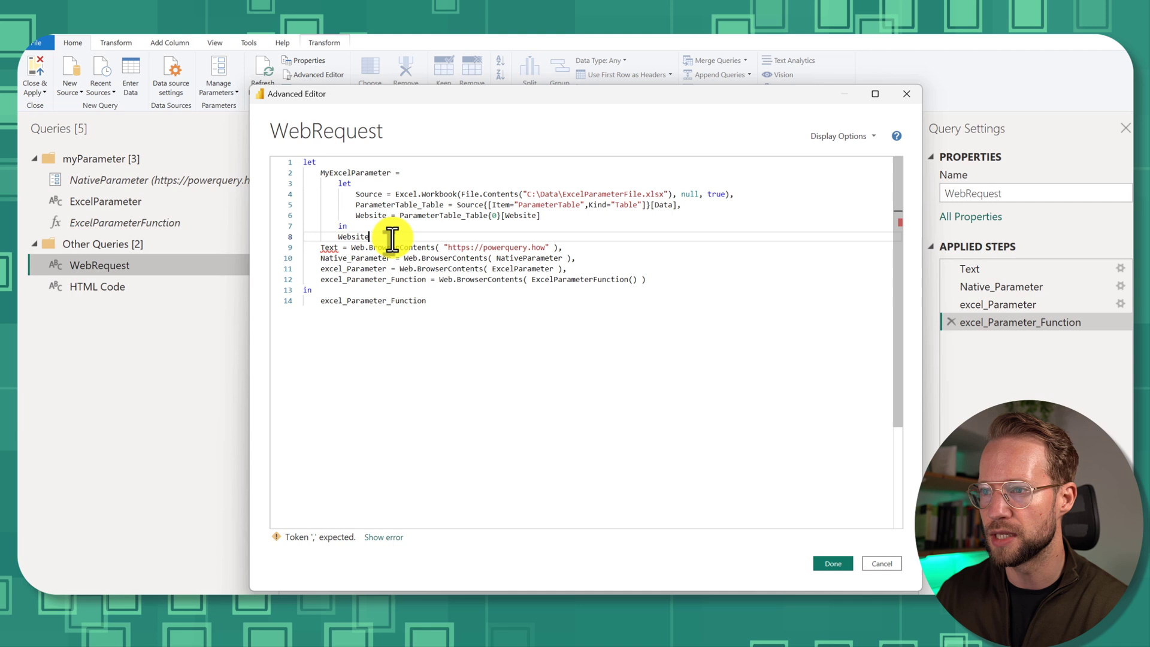
click(390, 239)
text(,)
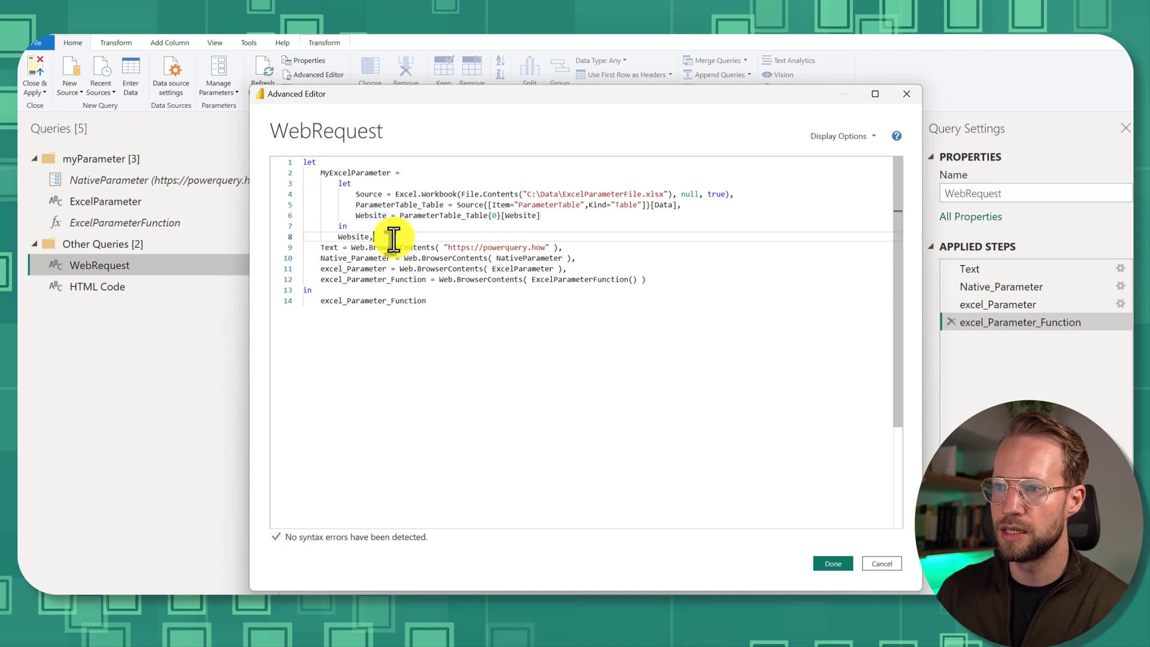
drag(385, 237, 261, 168)
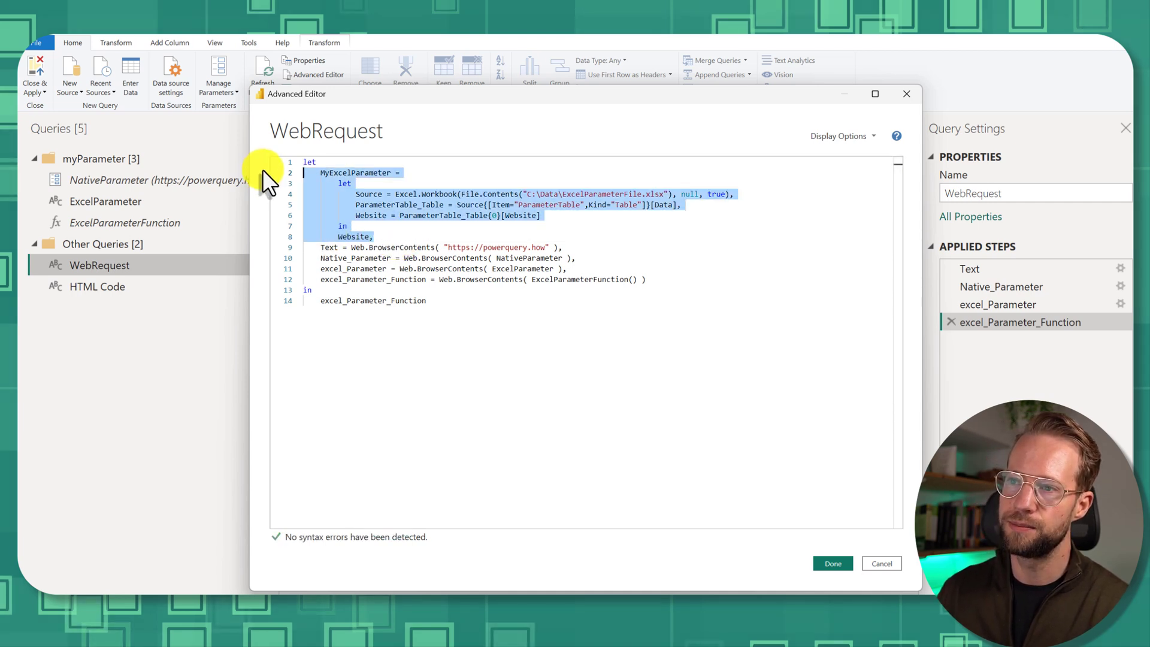
double_click(344, 173)
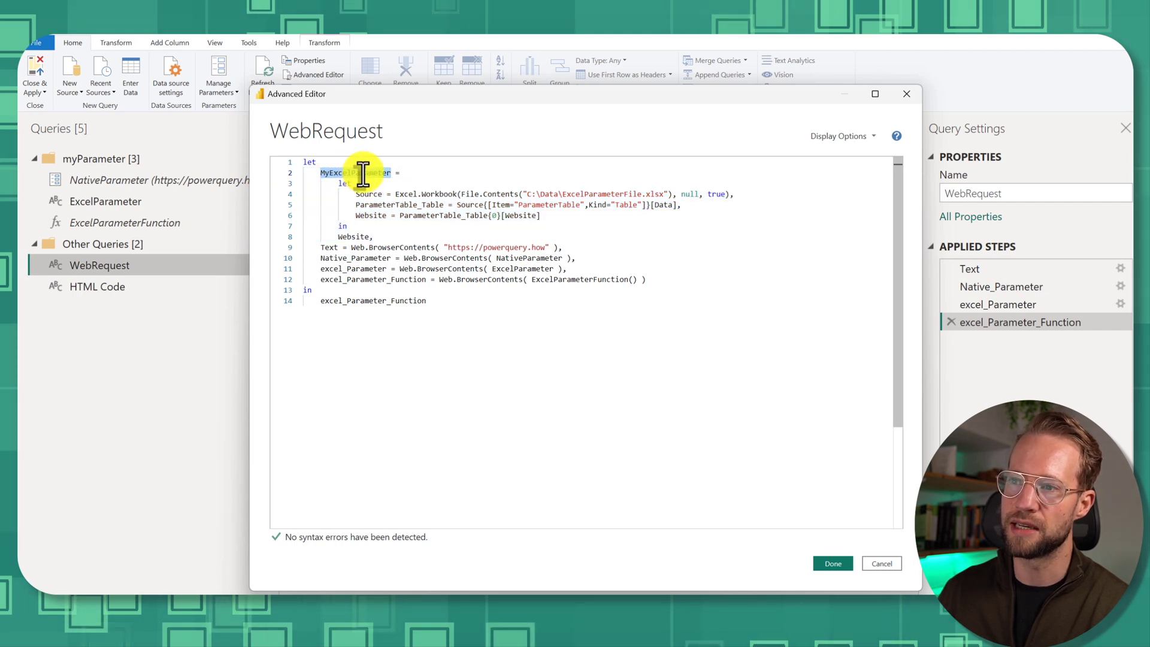
click(359, 173)
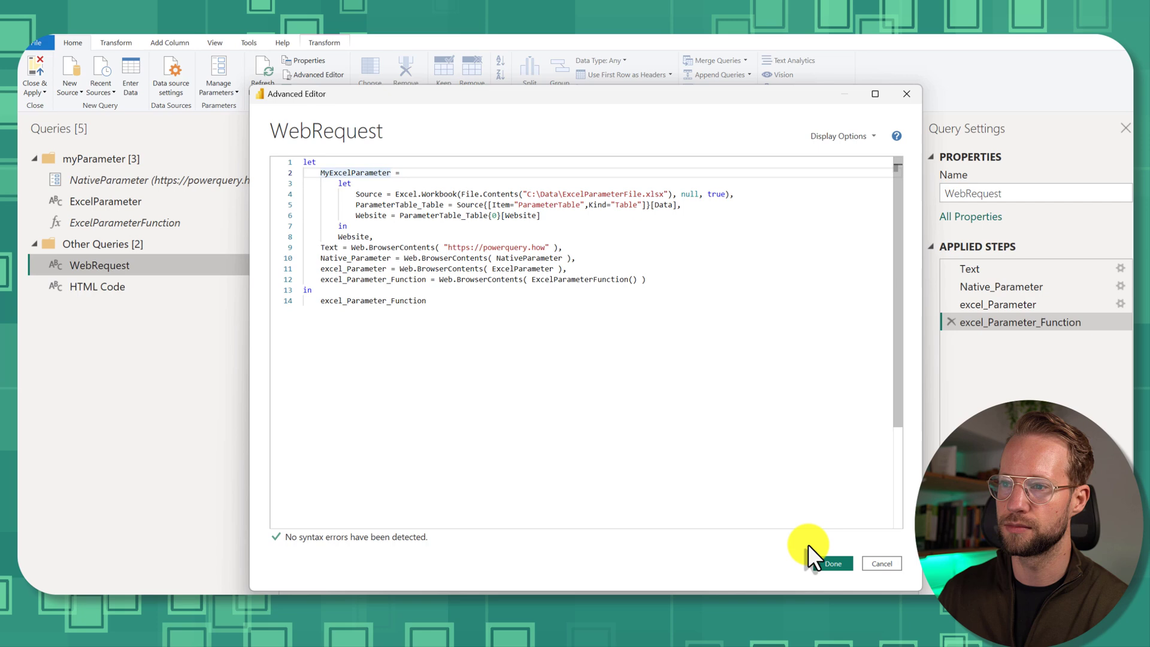
click(834, 564)
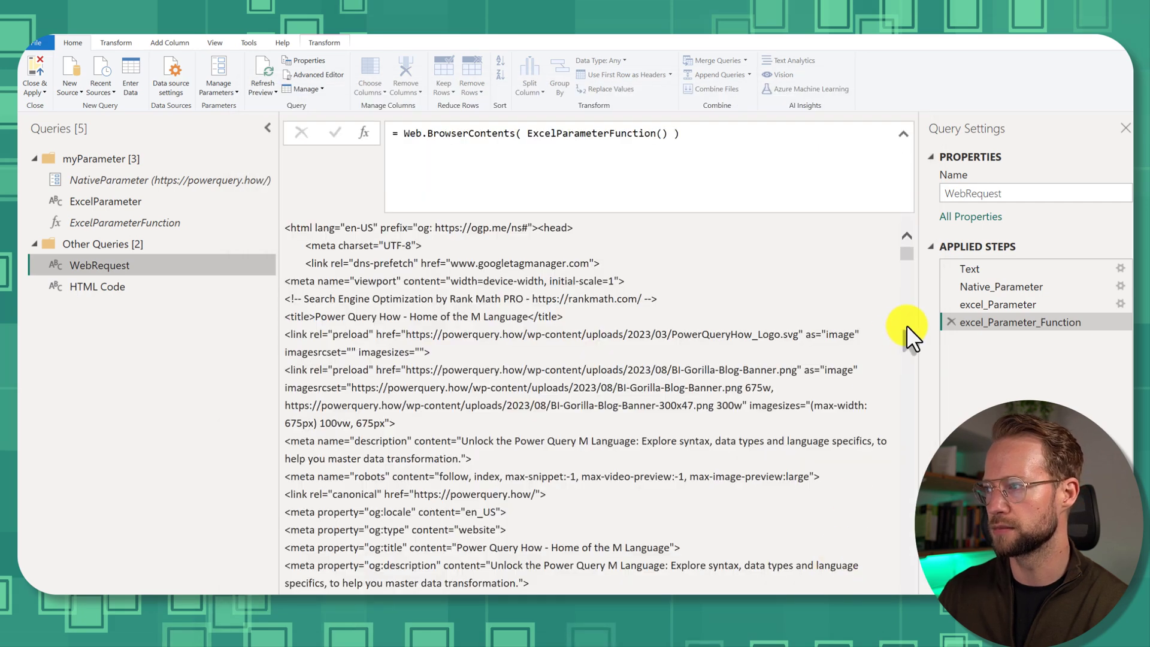
Change the excel_Parameter formula to Web.BrowserContents( MyExcelParameter ) to clear the firewall error
click(992, 268)
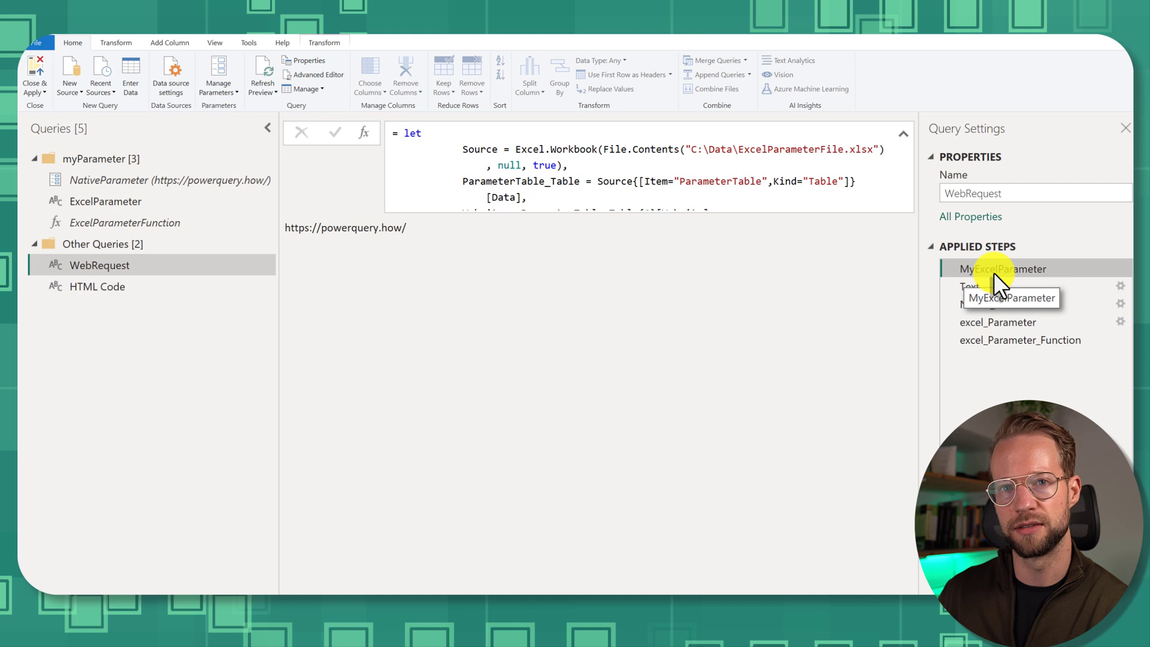
click(1018, 322)
click(520, 134)
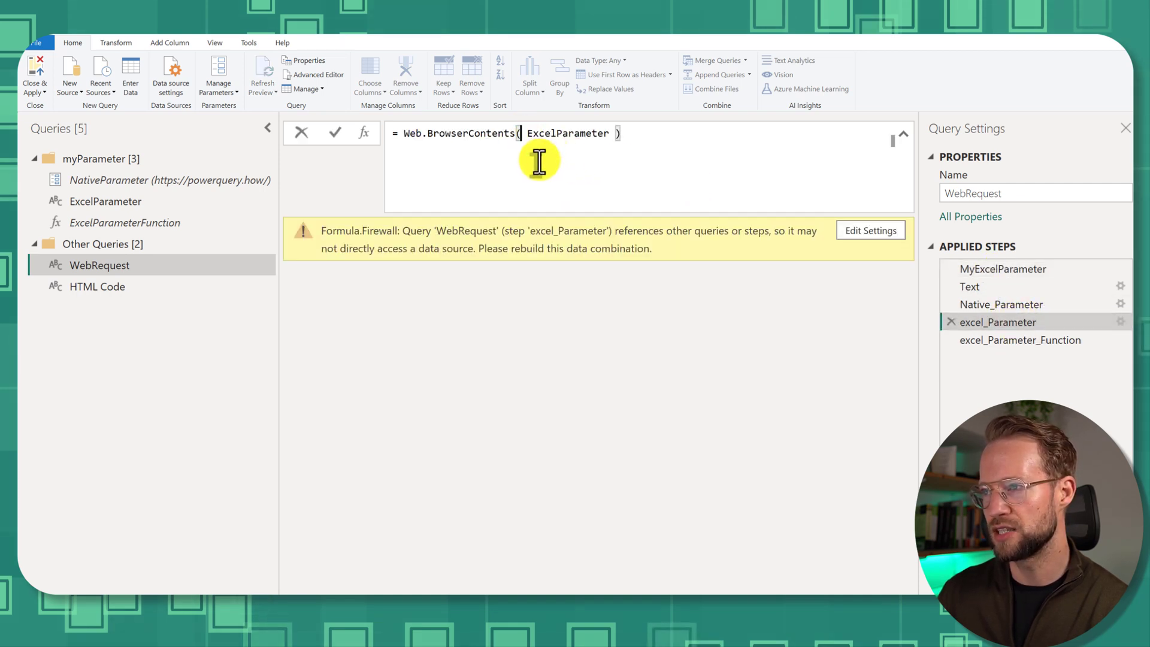
key(Right)
text(My)
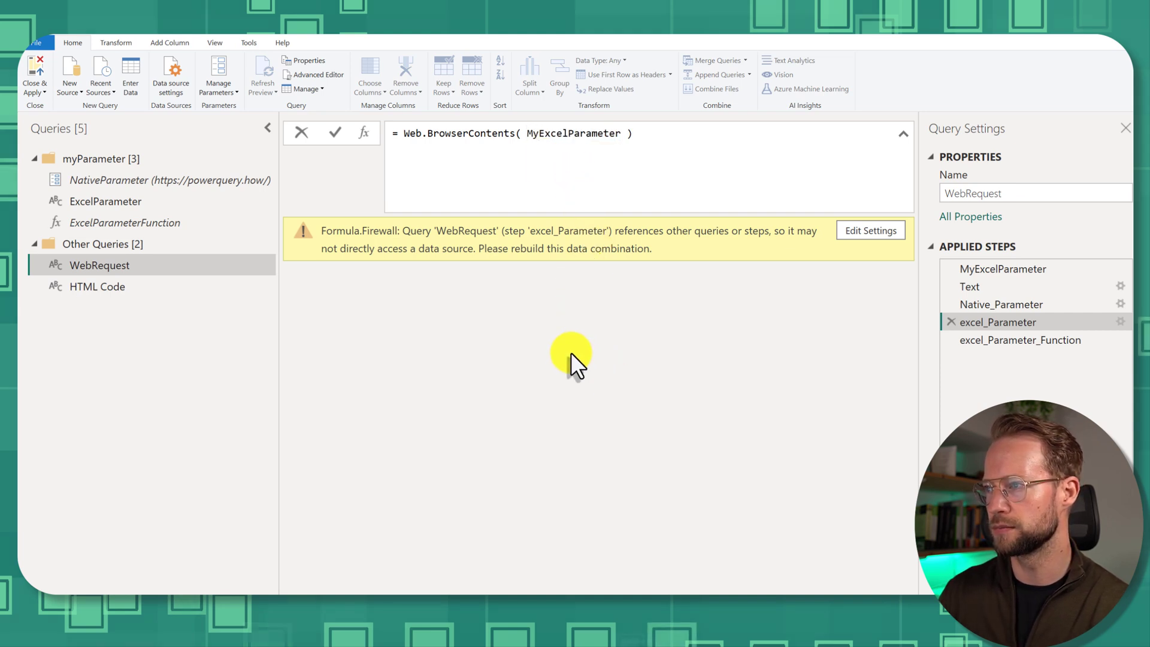
key(Return)
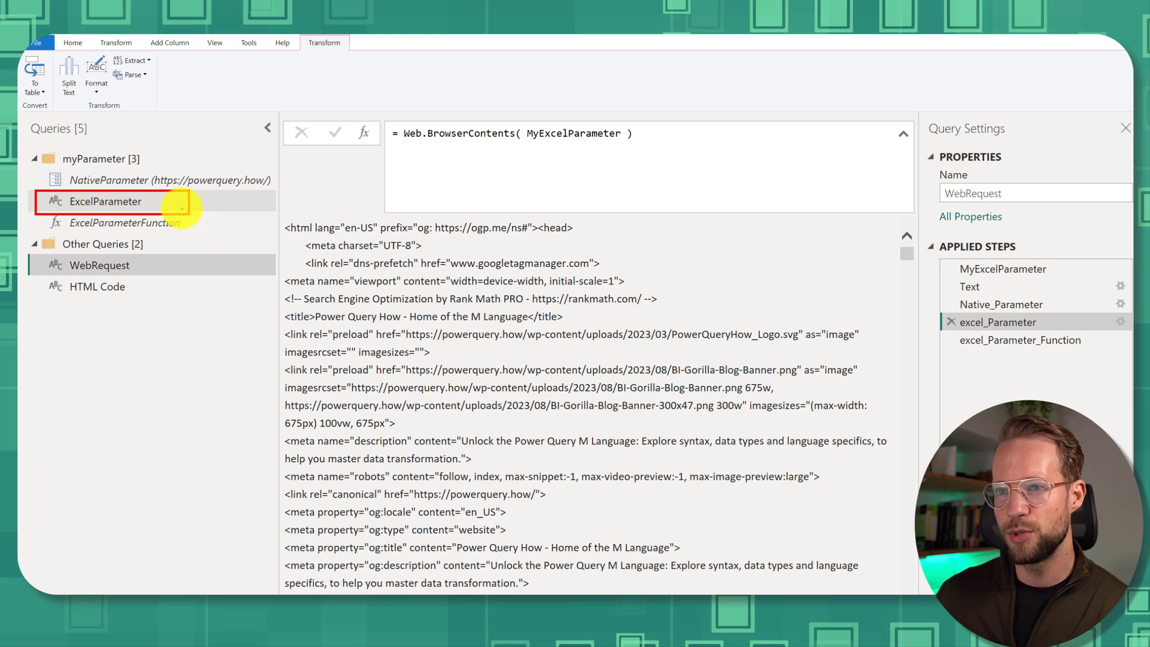
mouse_move(185, 206)
mouse_down()
mouse_move(699, 226)
mouse_move(855, 244)
mouse_move(952, 270)
mouse_up()
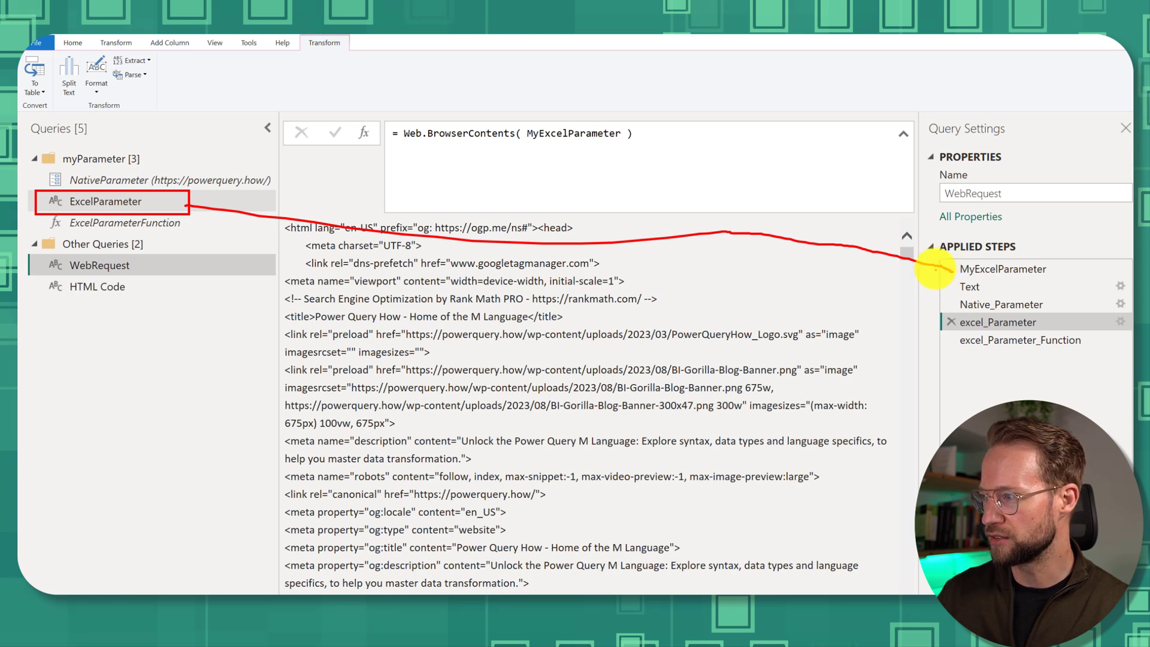
mouse_move(935, 264)
mouse_down()
mouse_move(942, 342)
mouse_move(1130, 357)
mouse_move(1122, 248)
mouse_move(929, 258)
mouse_up()
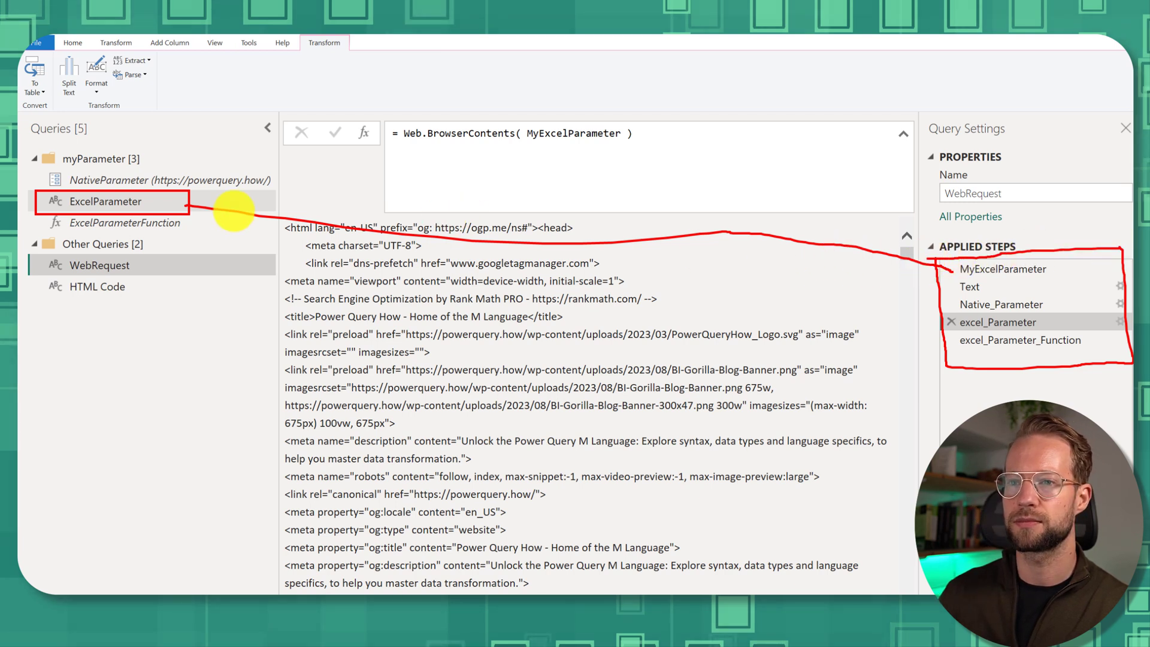
key(Escape)
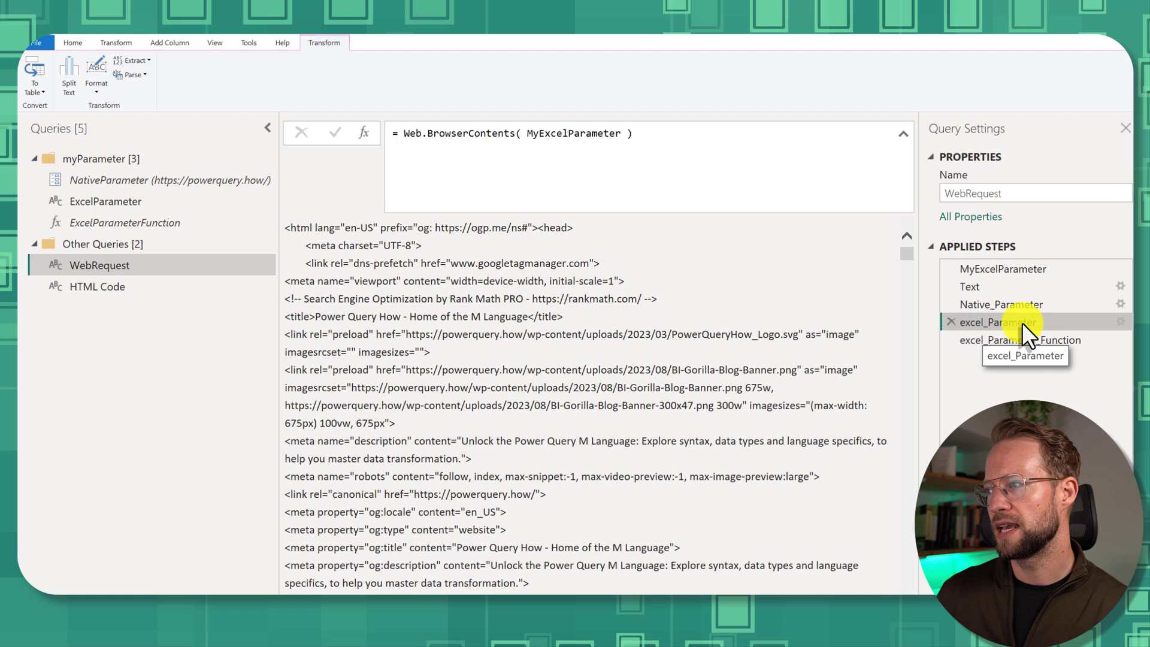
click(539, 135)
key(BackSpace)
key(BackSpace)
key(Return)
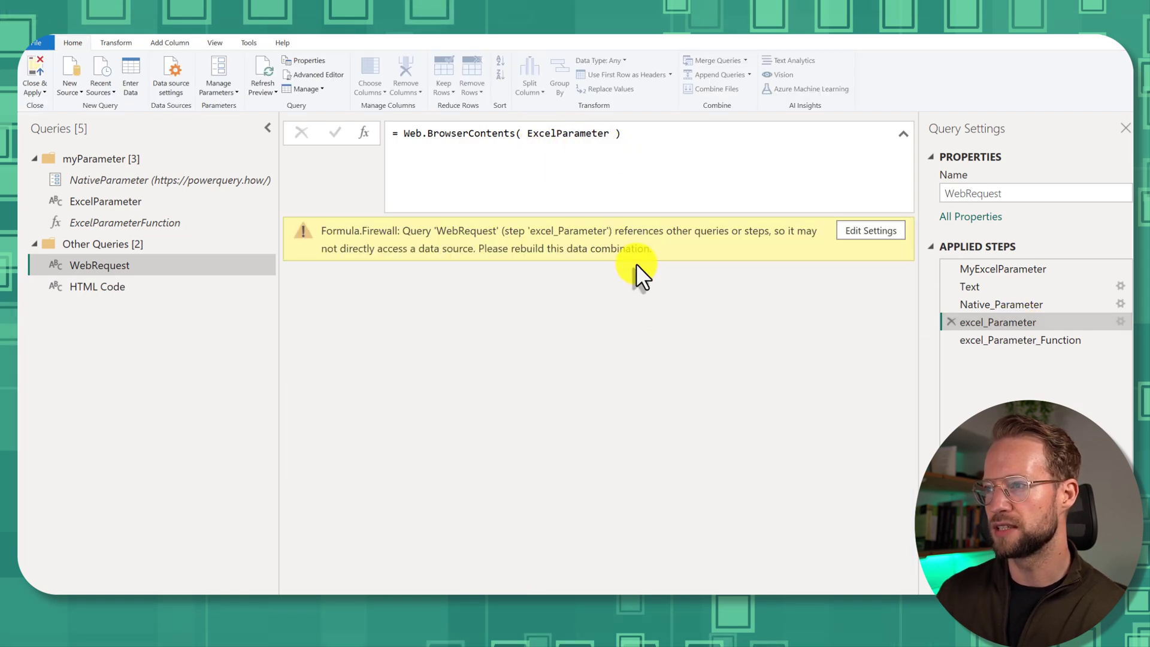
drag(617, 239, 760, 233)
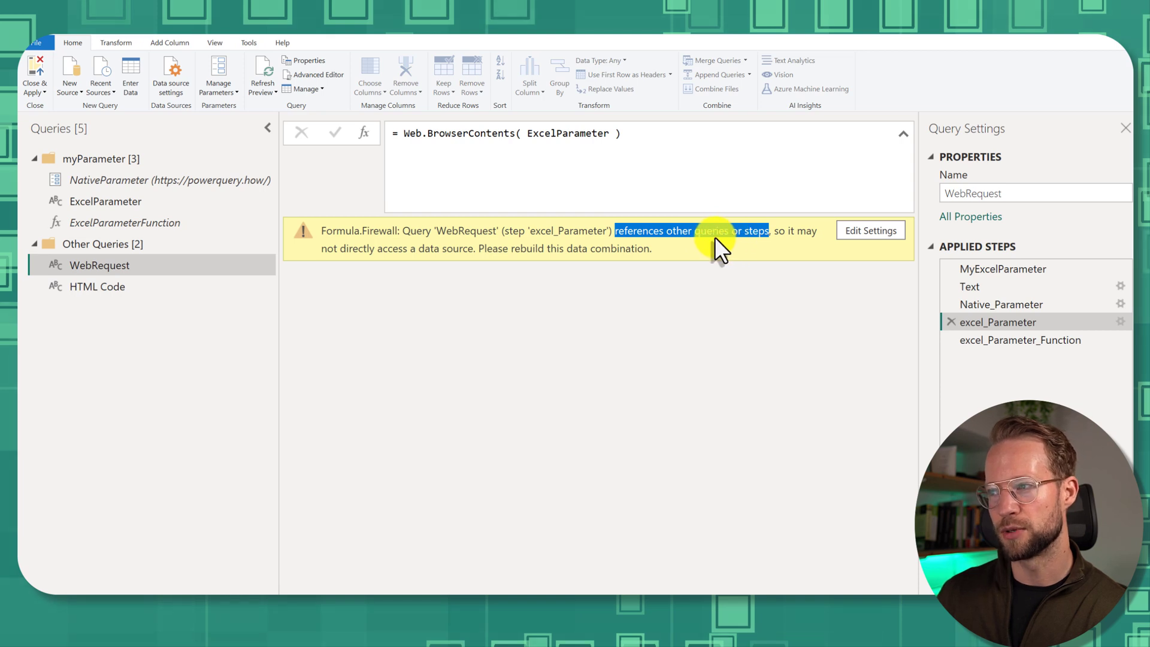
click(331, 251)
drag(331, 250, 473, 251)
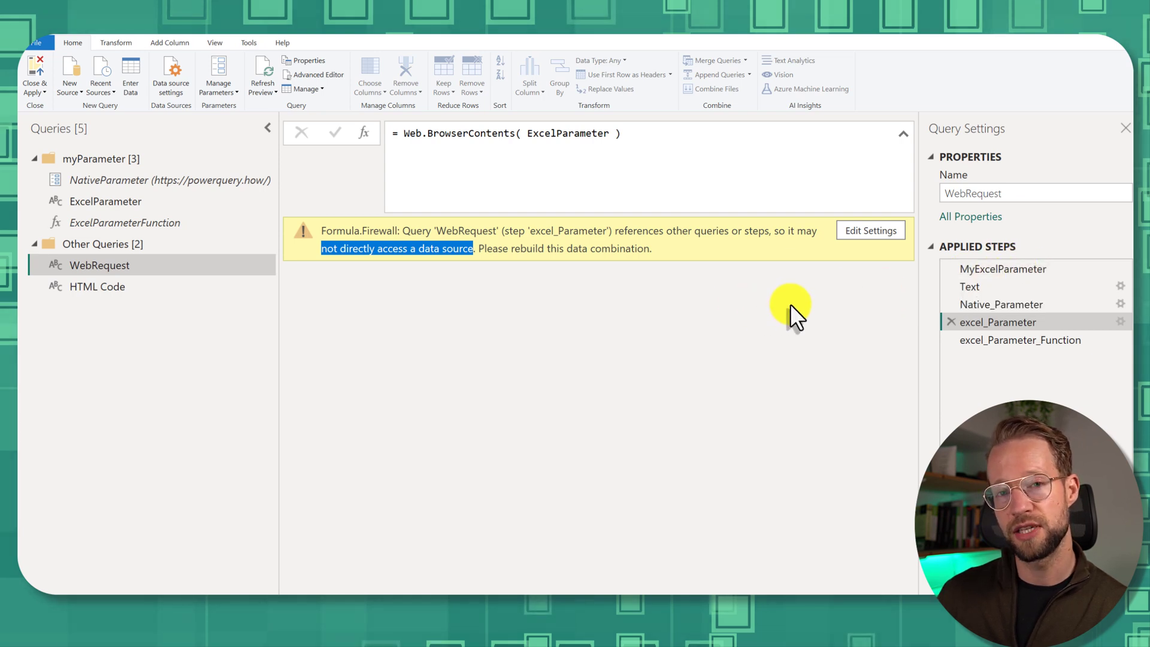
click(579, 287)
drag(378, 248, 473, 262)
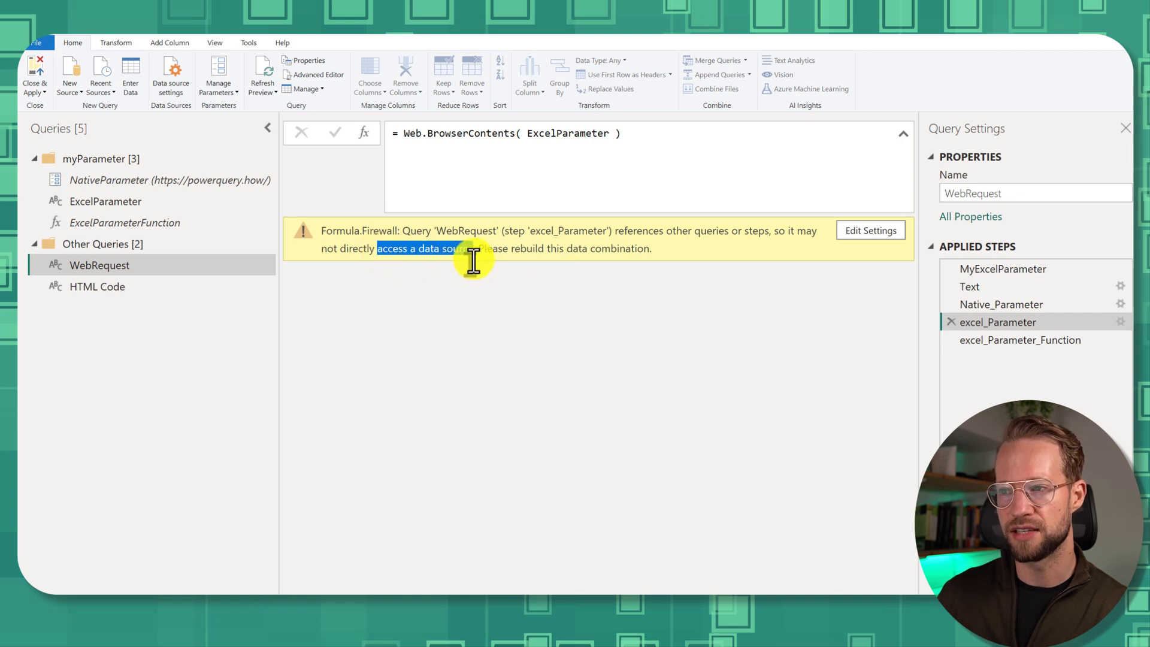
click(504, 300)
click(527, 136)
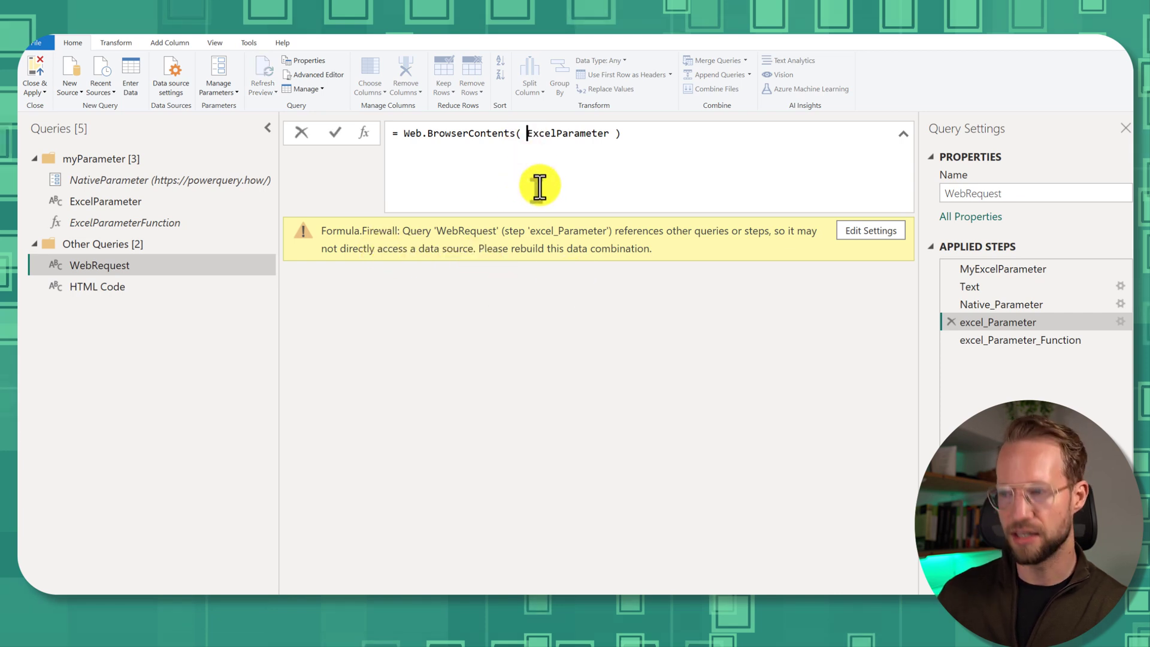
text(My)
key(Return)
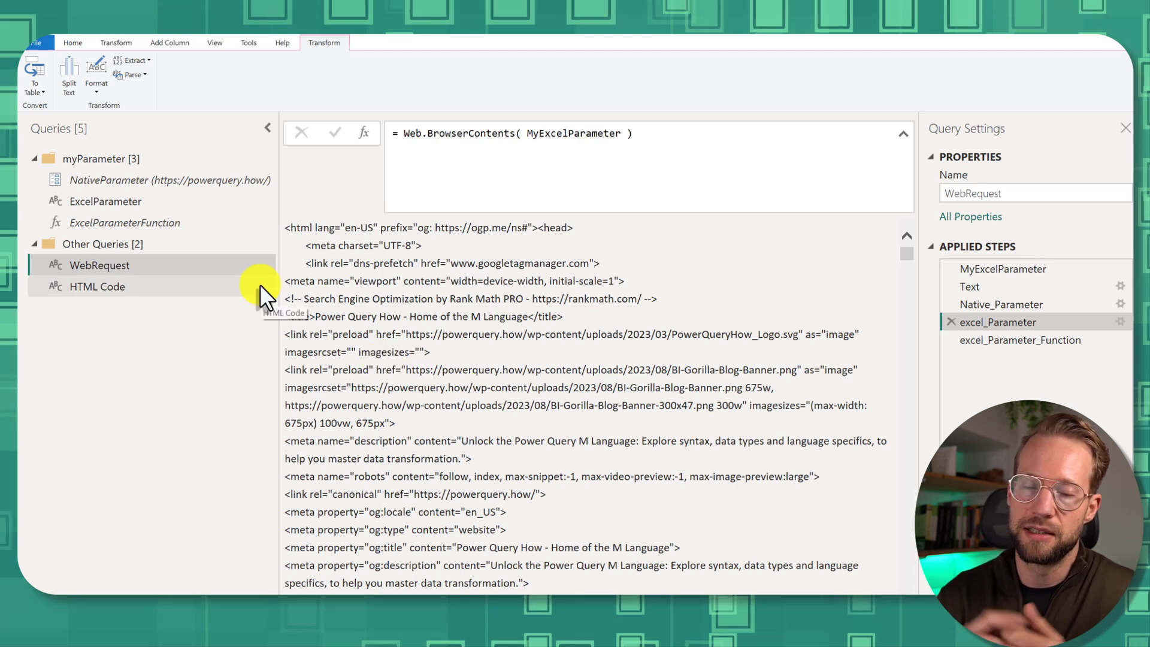
click(142, 226)
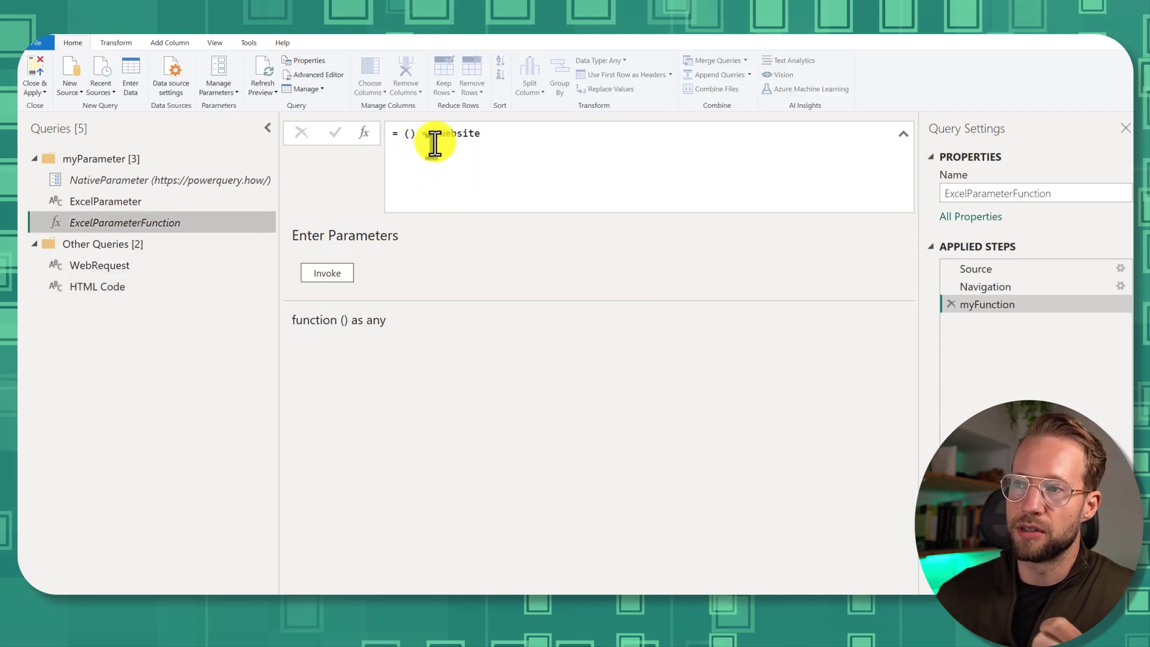
click(123, 265)
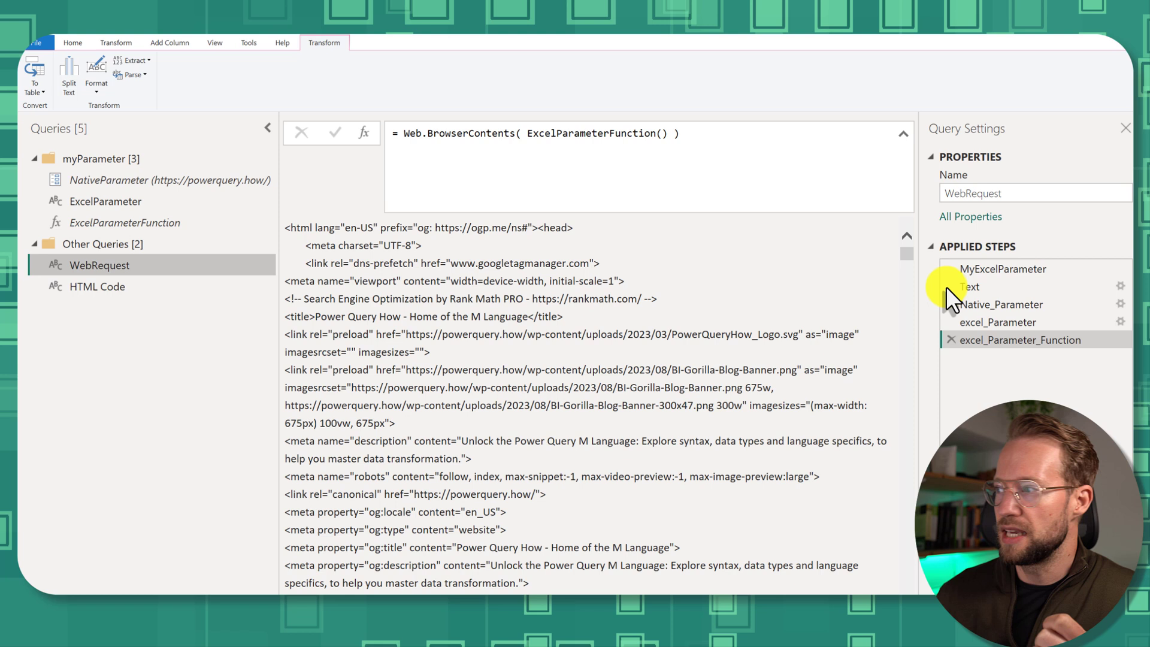